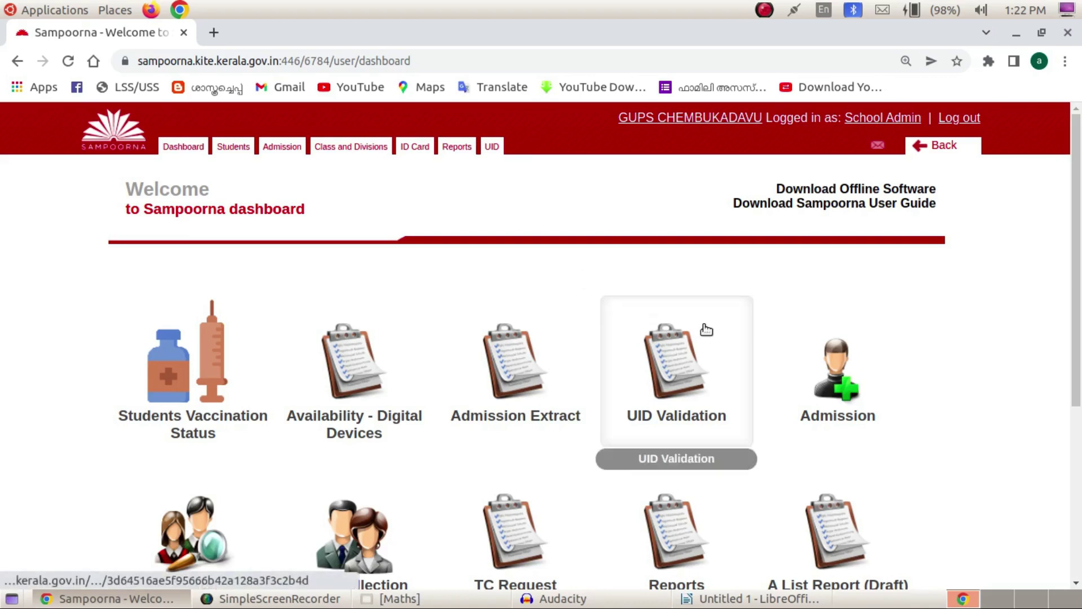
Step: Open the profile of the last student listed in the Seventh Standard division 7A 2021-2022
{"action": "left_click", "coordinate": [336, 151]}
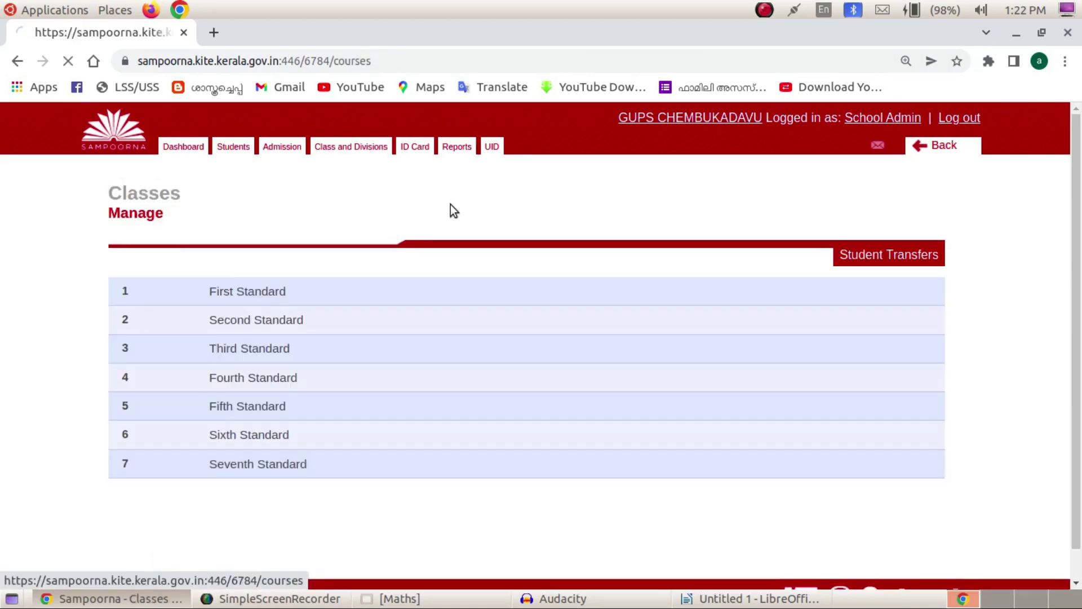
{"action": "left_click", "coordinate": [251, 471]}
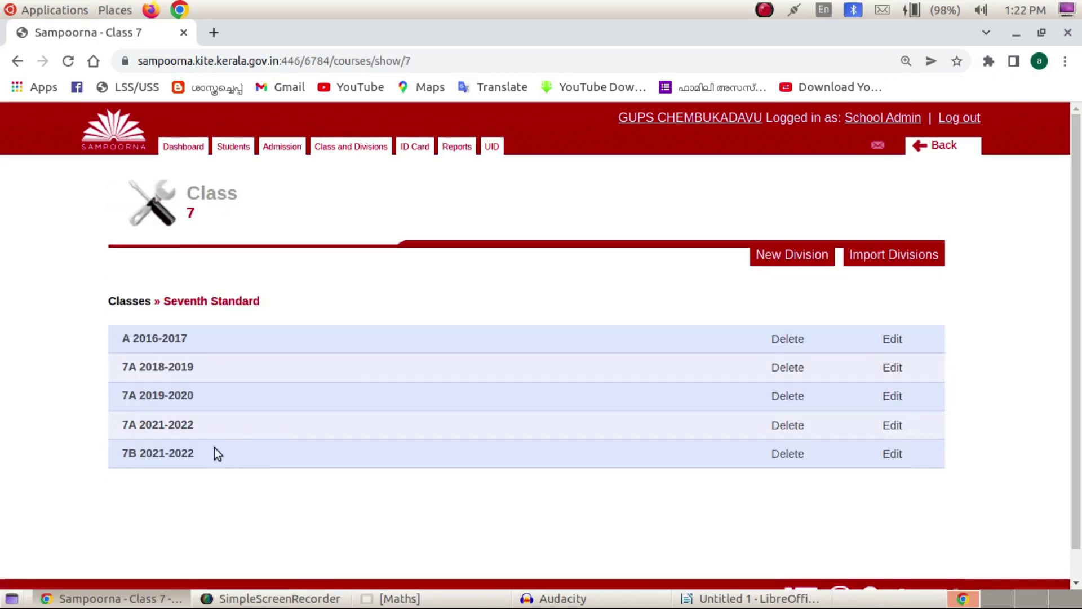
{"action": "left_click", "coordinate": [150, 429]}
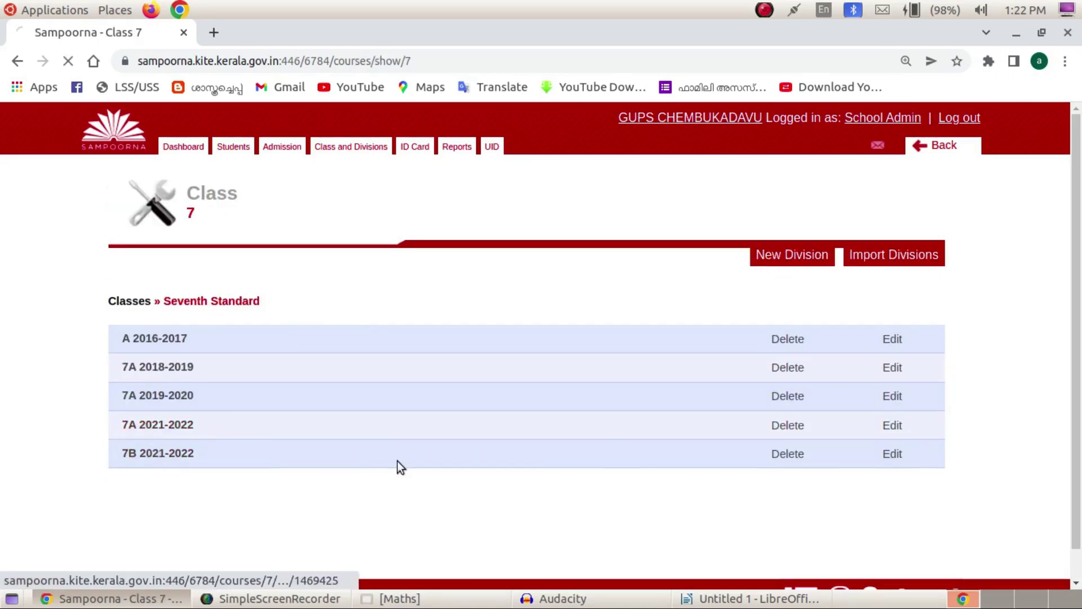
{"action": "scroll", "coordinate": [316, 378], "scroll_direction": "down", "scroll_amount": 5}
{"action": "scroll", "coordinate": [316, 378], "scroll_direction": "down", "scroll_amount": 5}
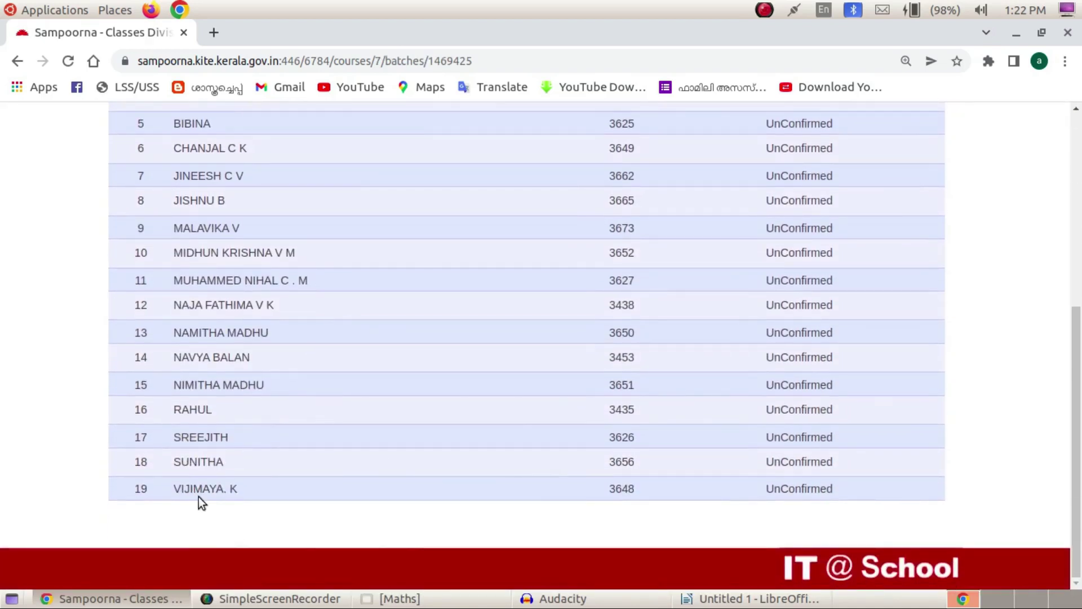
{"action": "left_click", "coordinate": [199, 494]}
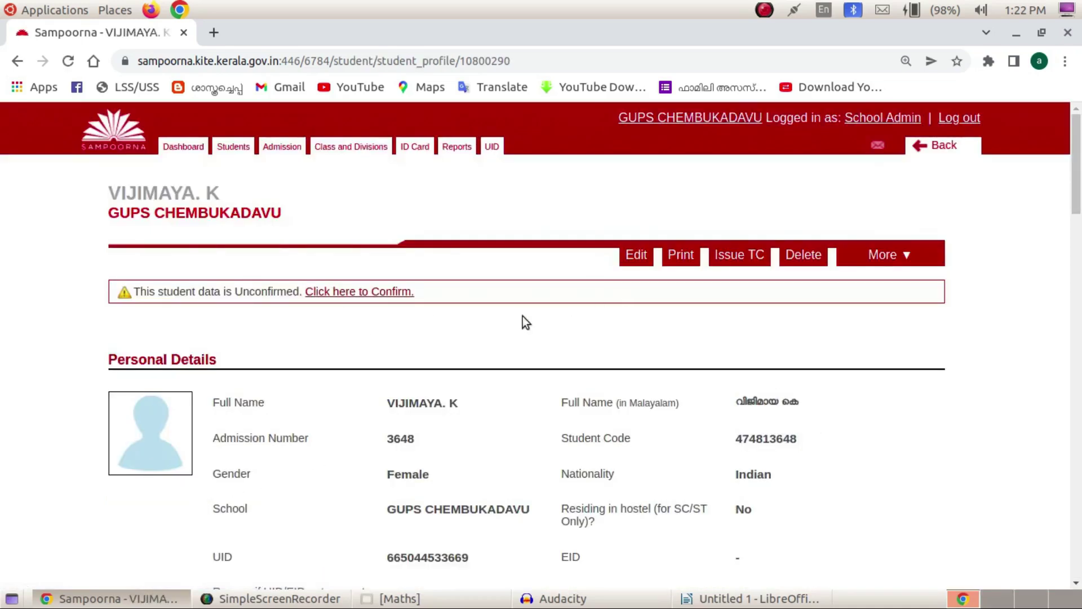
Step: Review the student's profile details and confirm the student's data
{"action": "scroll", "coordinate": [523, 317], "scroll_direction": "down", "scroll_amount": 4}
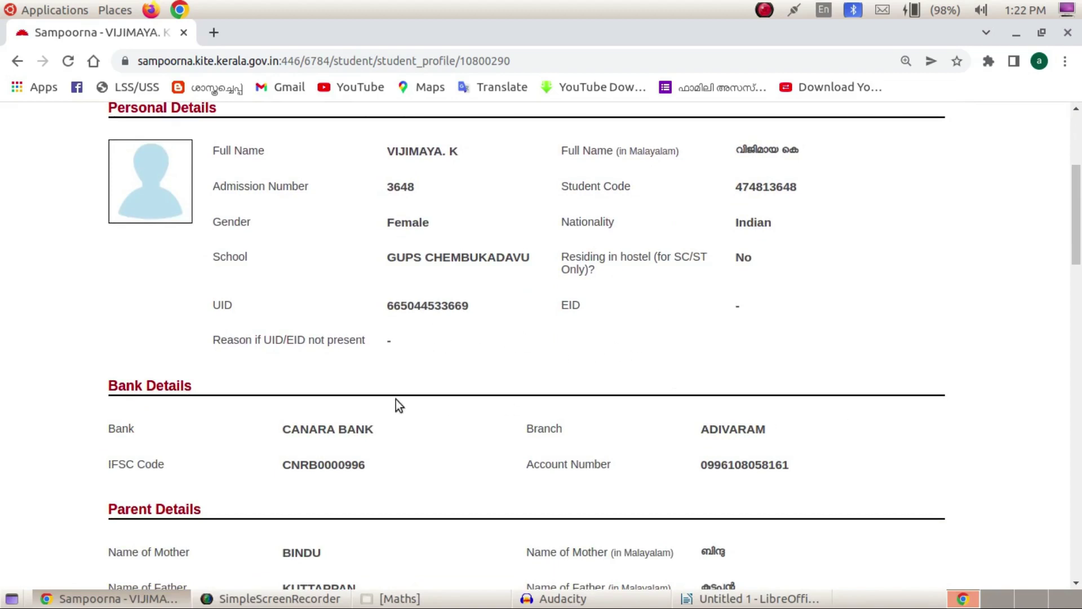
{"action": "scroll", "coordinate": [597, 403], "scroll_direction": "down", "scroll_amount": 3}
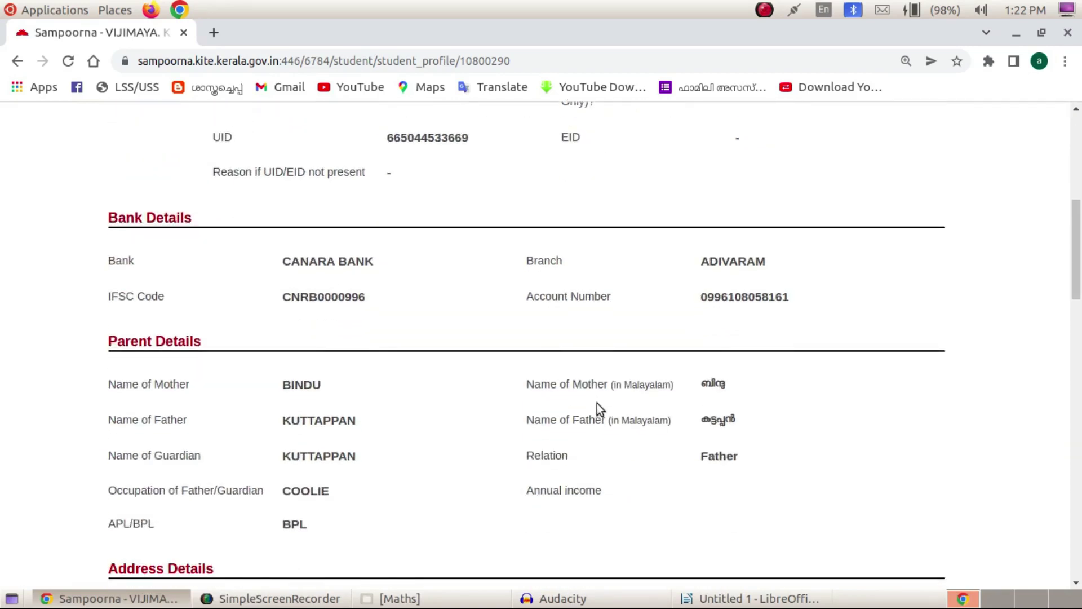
{"action": "scroll", "coordinate": [449, 471], "scroll_direction": "down", "scroll_amount": 8}
{"action": "scroll", "coordinate": [448, 471], "scroll_direction": "up", "scroll_amount": 10}
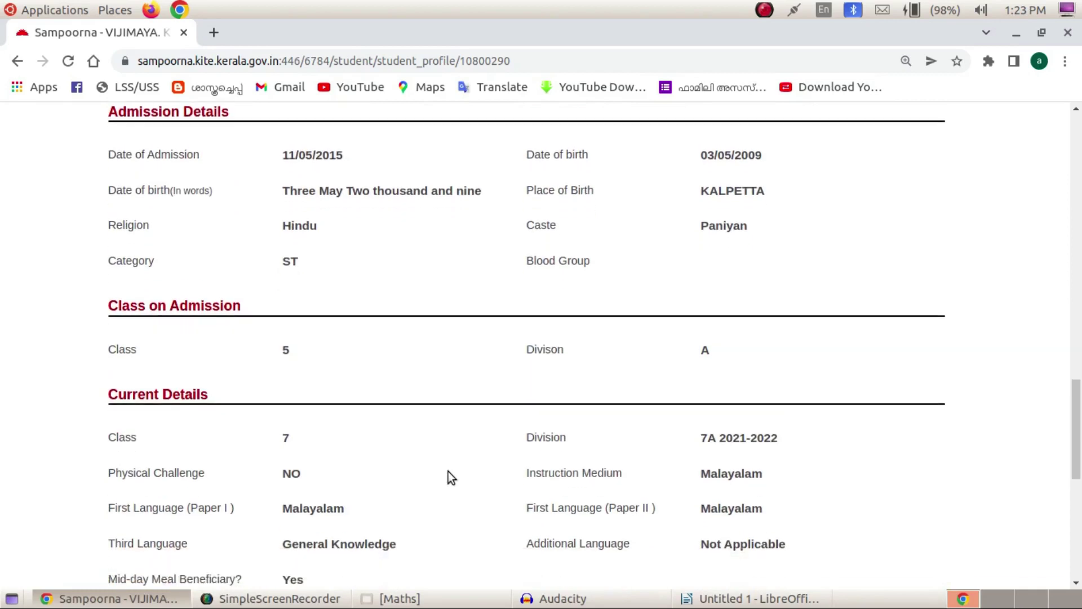
{"action": "scroll", "coordinate": [455, 457], "scroll_direction": "up", "scroll_amount": 8}
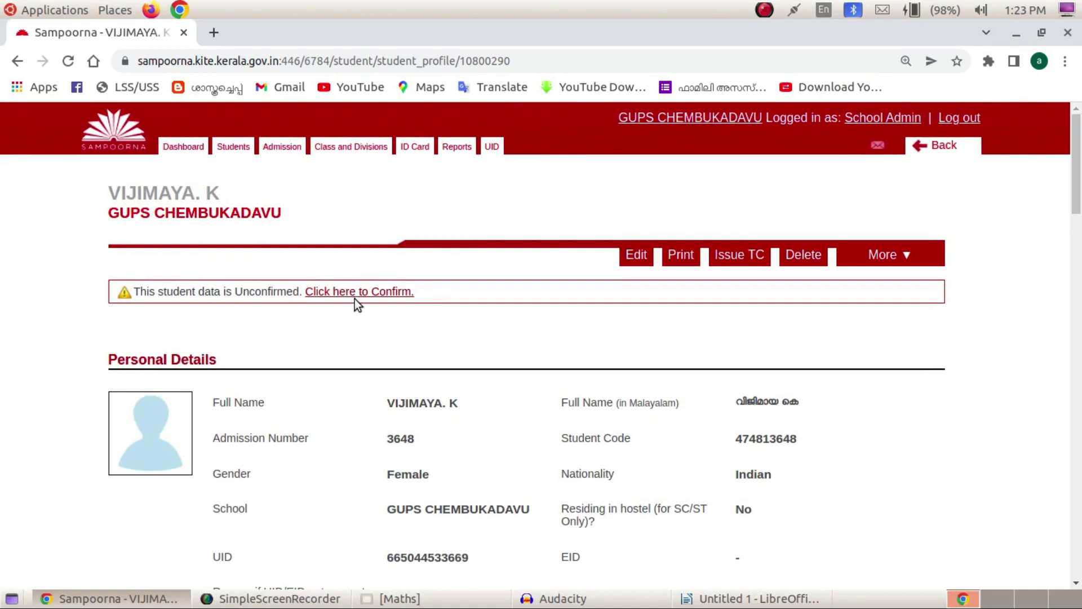
{"action": "left_click", "coordinate": [359, 292]}
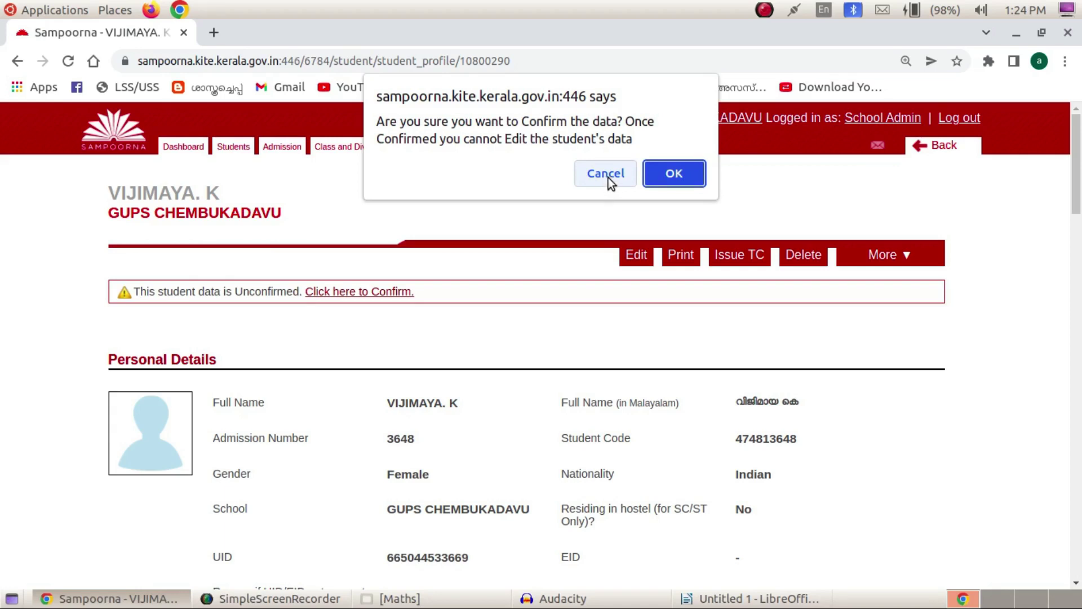
{"action": "left_click", "coordinate": [666, 177]}
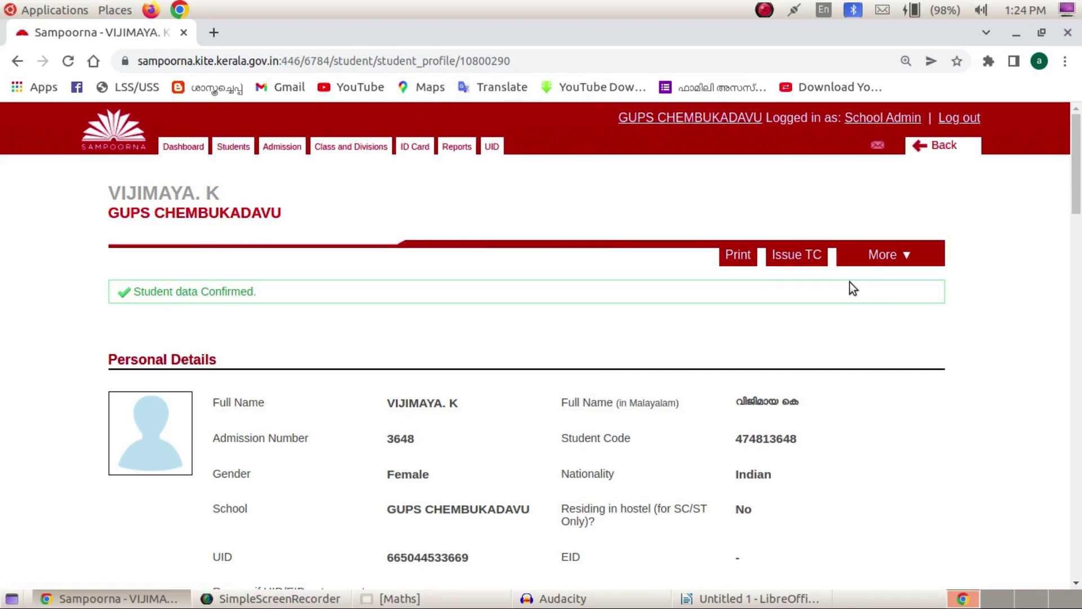
Step: Start issuing a TC for the student, with qualification for promotion to a higher standard set to Yes
{"action": "left_click", "coordinate": [789, 255]}
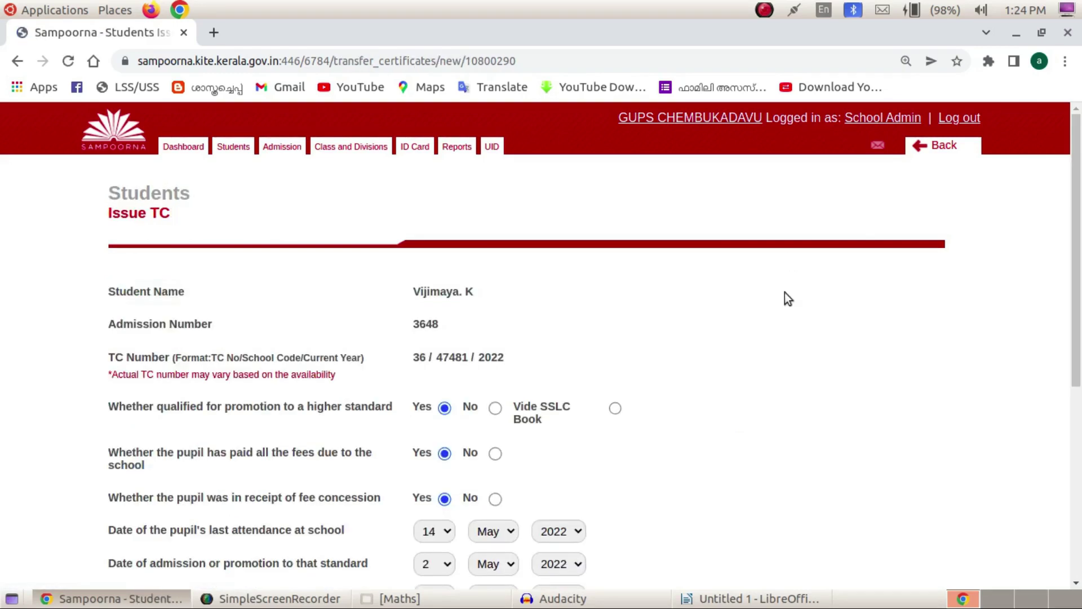
{"action": "scroll", "coordinate": [436, 362], "scroll_direction": "down", "scroll_amount": 3}
{"action": "scroll", "coordinate": [439, 368], "scroll_direction": "down", "scroll_amount": 1}
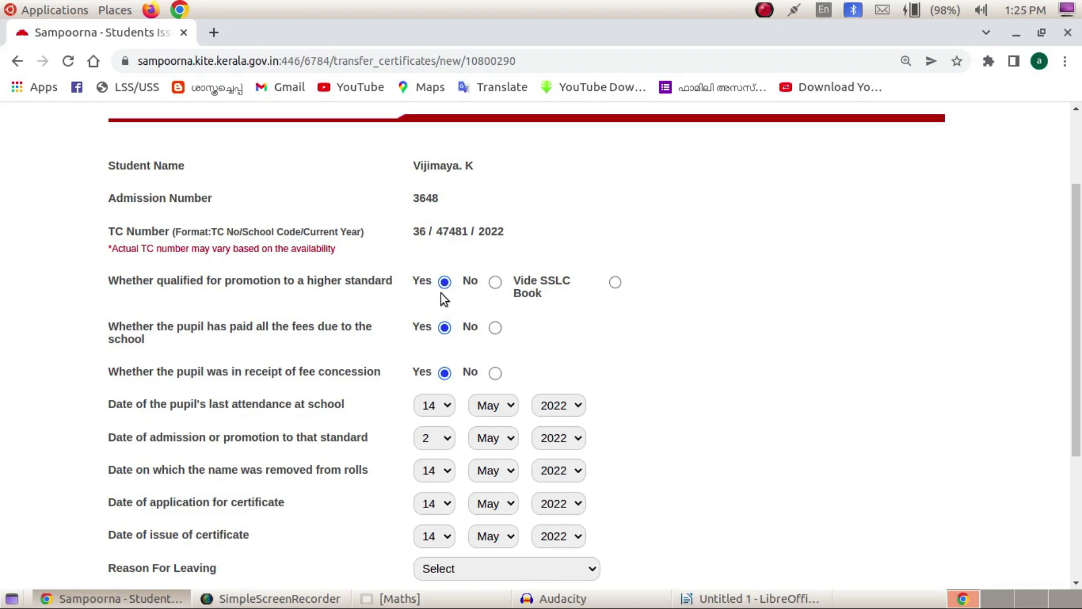
{"action": "left_click", "coordinate": [492, 289]}
{"action": "left_click", "coordinate": [445, 285]}
Step: Set the pupil's last attendance date to 1 Mar 2022 and the year of admission or promotion to 2021
{"action": "scroll", "coordinate": [446, 285], "scroll_direction": "down", "scroll_amount": 3}
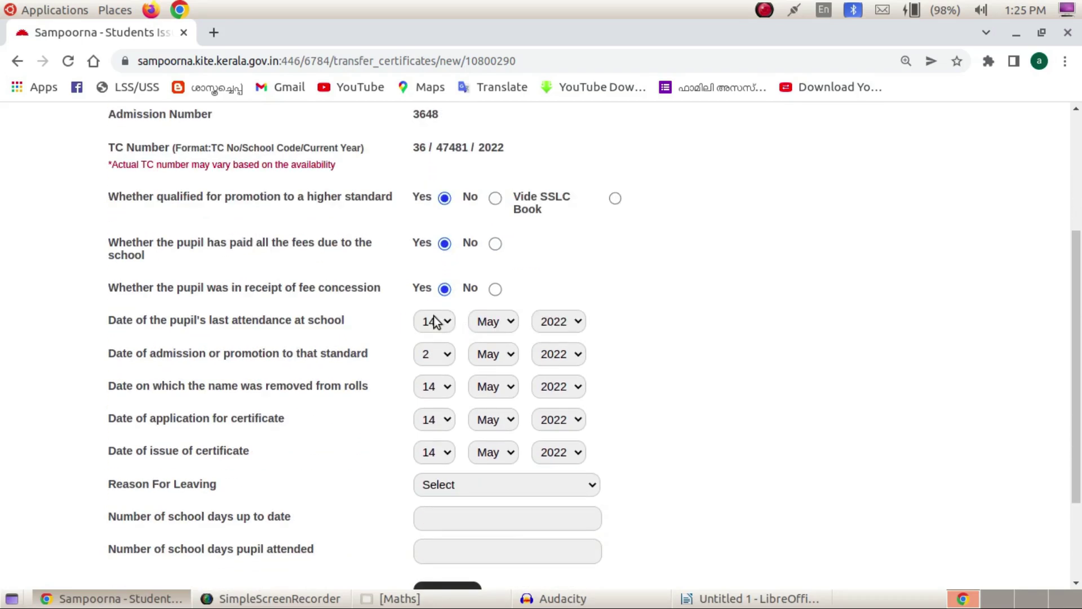
{"action": "left_click", "coordinate": [433, 321]}
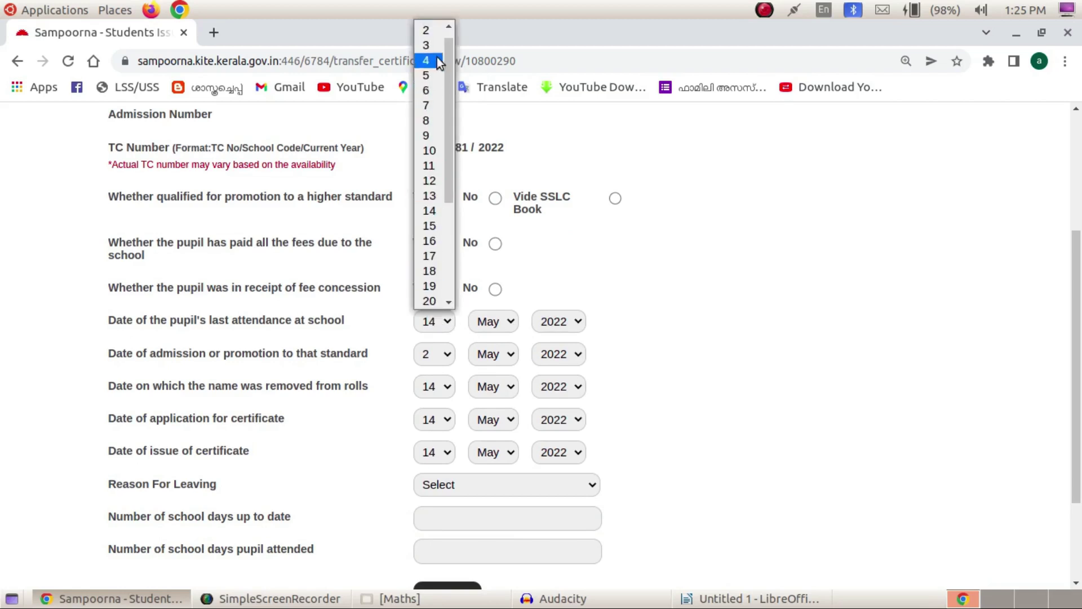
{"action": "left_click", "coordinate": [435, 30]}
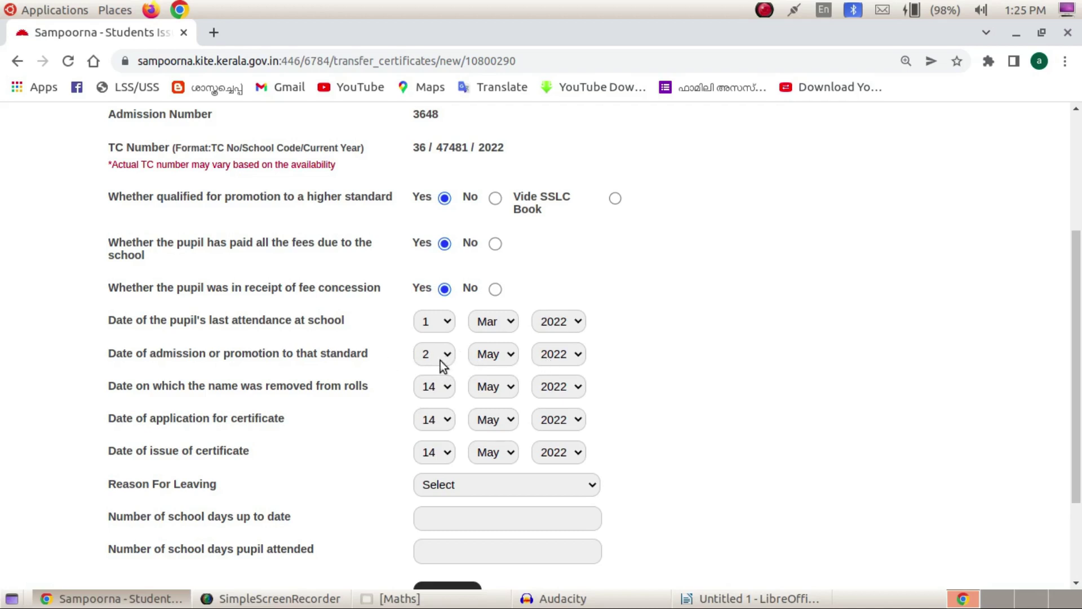
{"action": "left_click", "coordinate": [578, 360]}
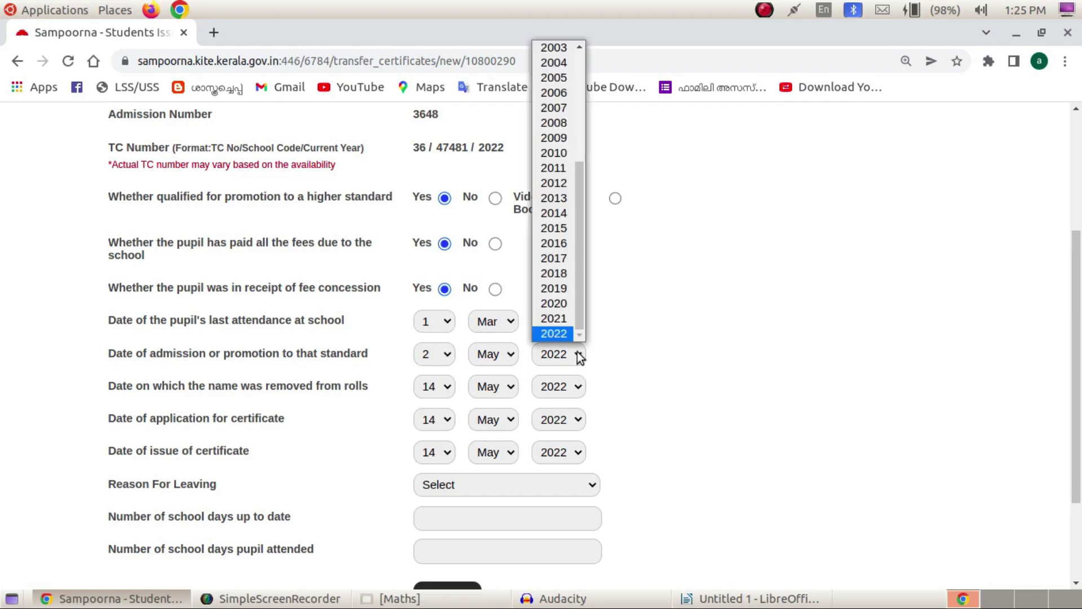
{"action": "left_click", "coordinate": [568, 318]}
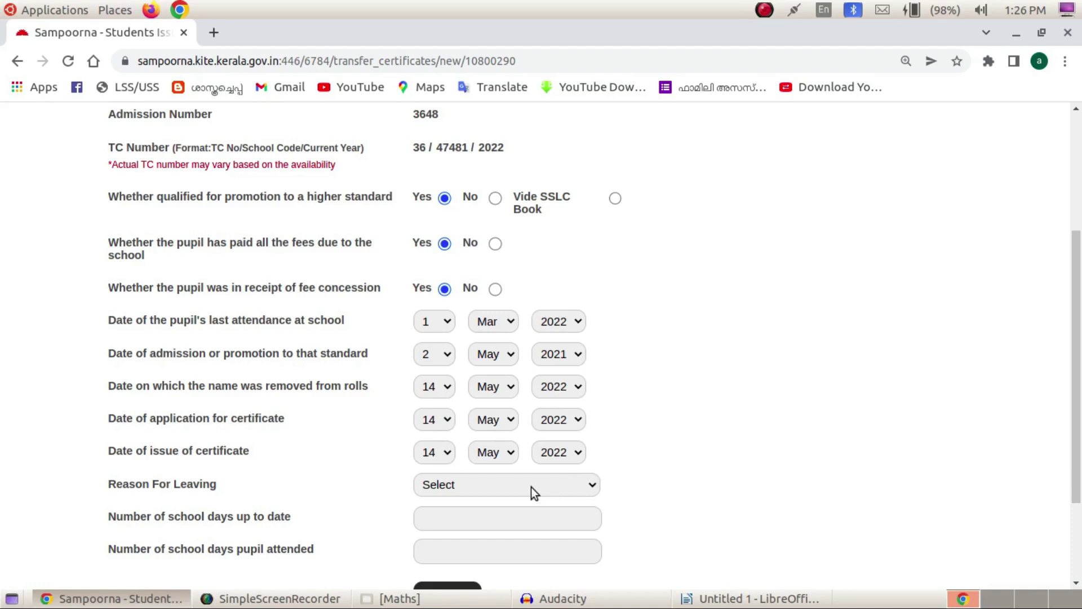
Step: Set the reason for leaving to HIGHER STUDIES and the destination school source to From Database
{"action": "left_click", "coordinate": [513, 487]}
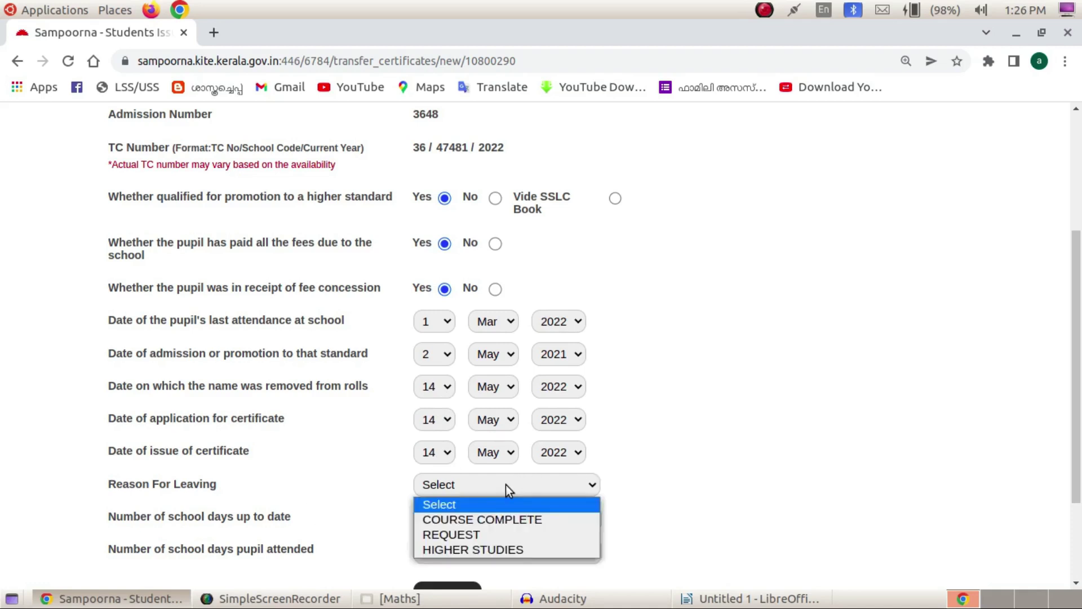
{"action": "left_click", "coordinate": [506, 485]}
{"action": "scroll", "coordinate": [506, 484], "scroll_direction": "up", "scroll_amount": 1}
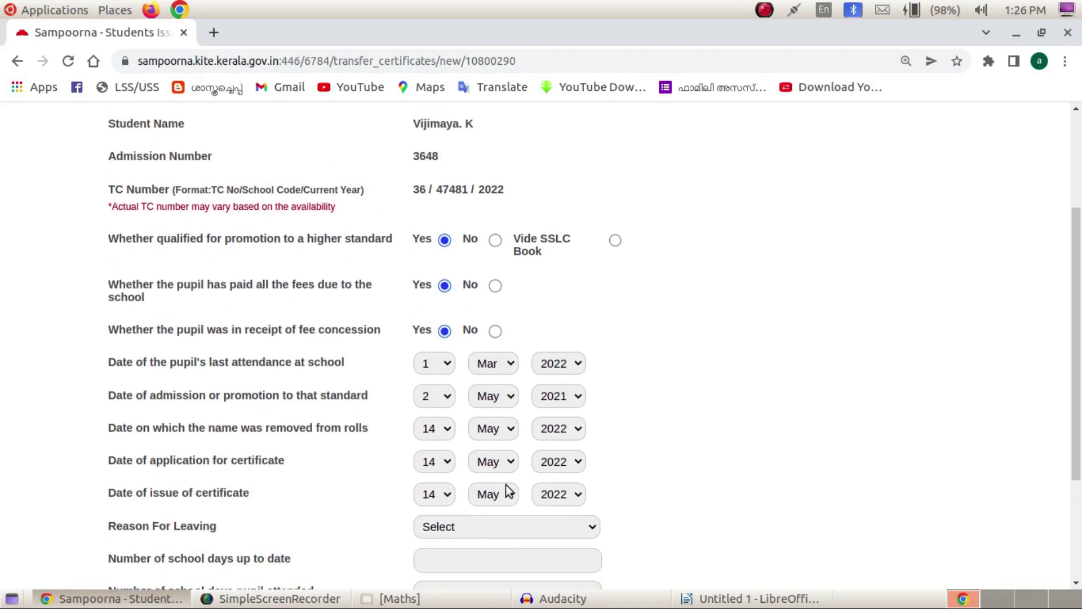
{"action": "left_click", "coordinate": [466, 527]}
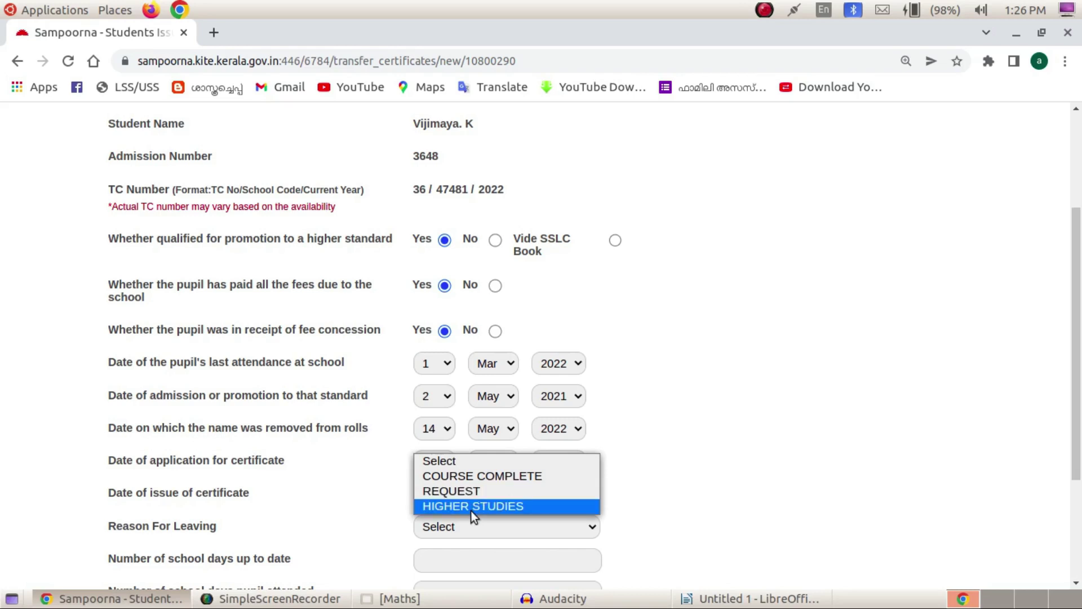
{"action": "left_click", "coordinate": [471, 505]}
{"action": "scroll", "coordinate": [677, 488], "scroll_direction": "down", "scroll_amount": 3}
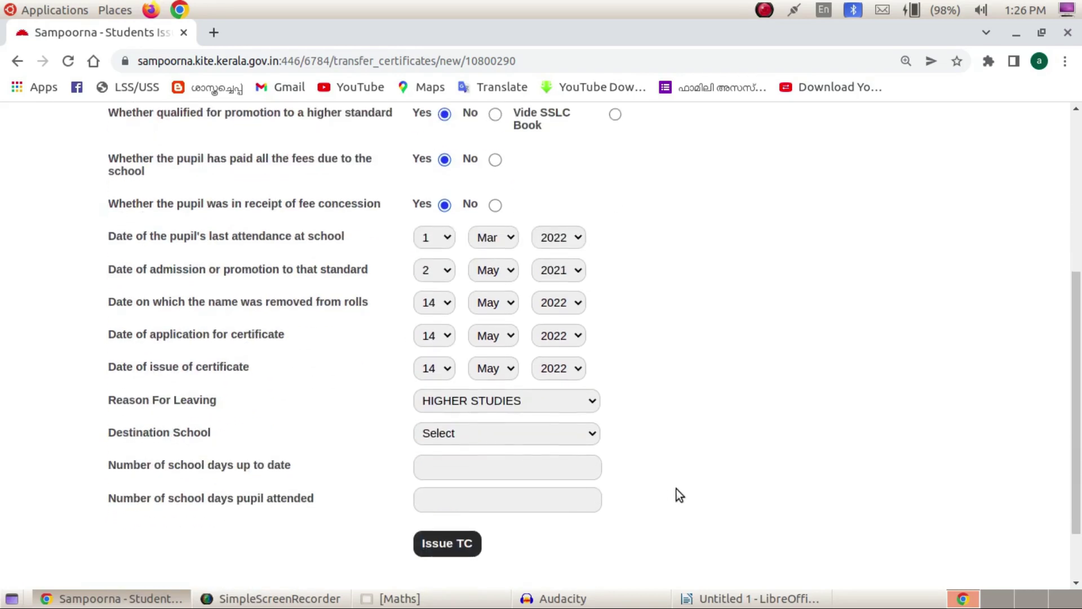
{"action": "left_click", "coordinate": [469, 432]}
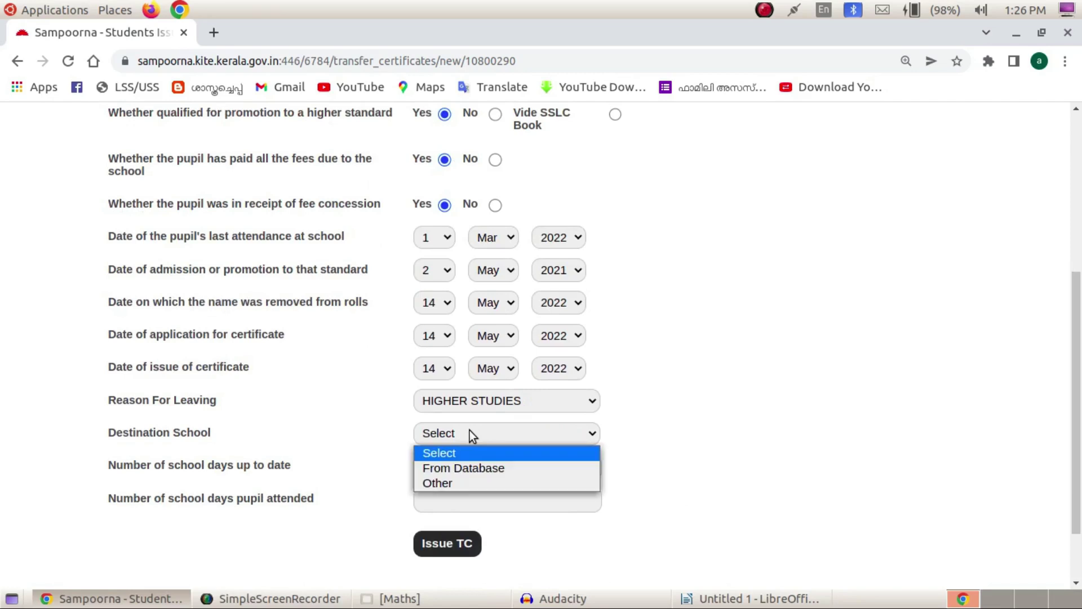
{"action": "left_click", "coordinate": [482, 468]}
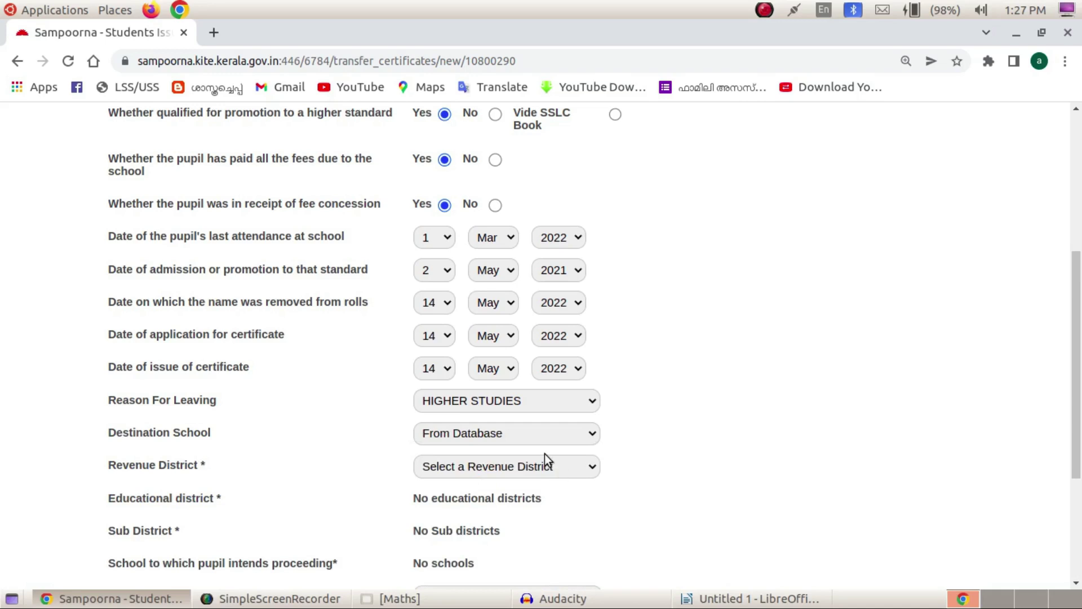
Step: Set the destination's revenue district to Kozhikode and both its educational district and sub district to Thamarassery
{"action": "scroll", "coordinate": [545, 454], "scroll_direction": "down", "scroll_amount": 3}
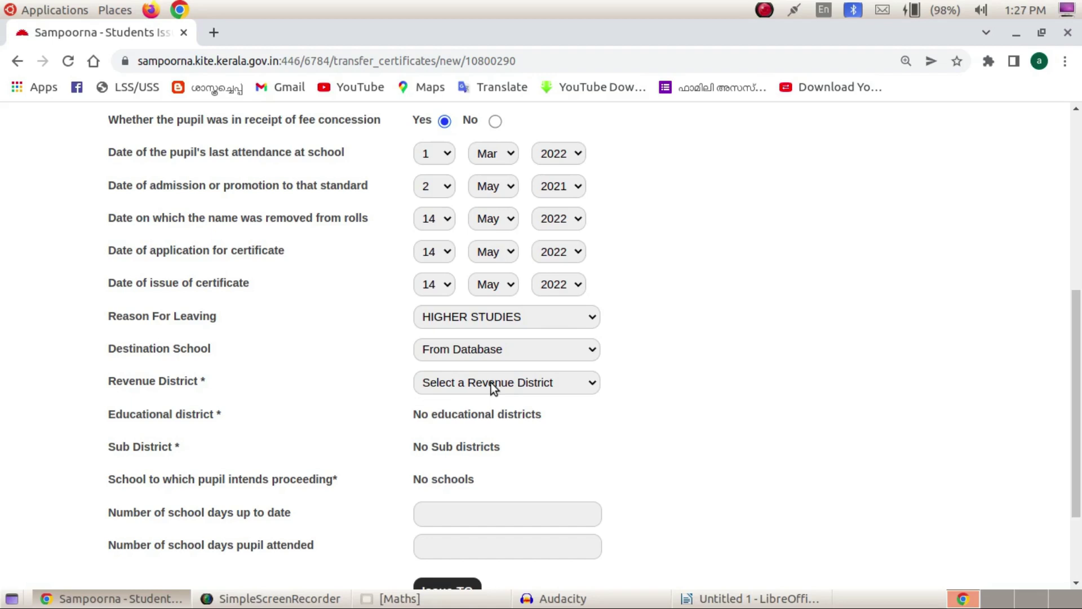
{"action": "left_click", "coordinate": [491, 383]}
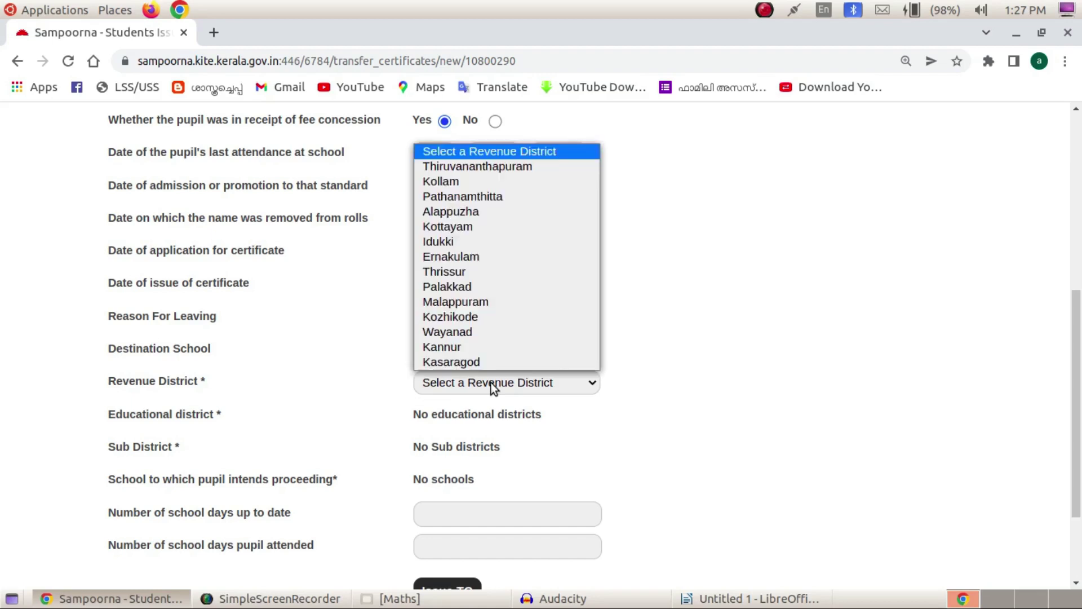
{"action": "left_click", "coordinate": [490, 314]}
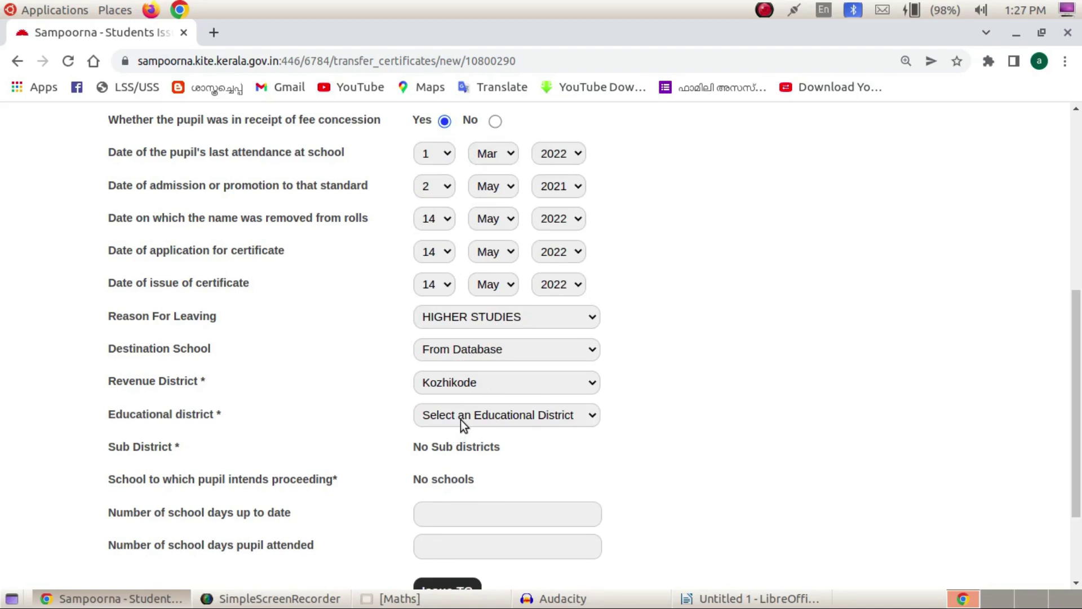
{"action": "left_click", "coordinate": [462, 417]}
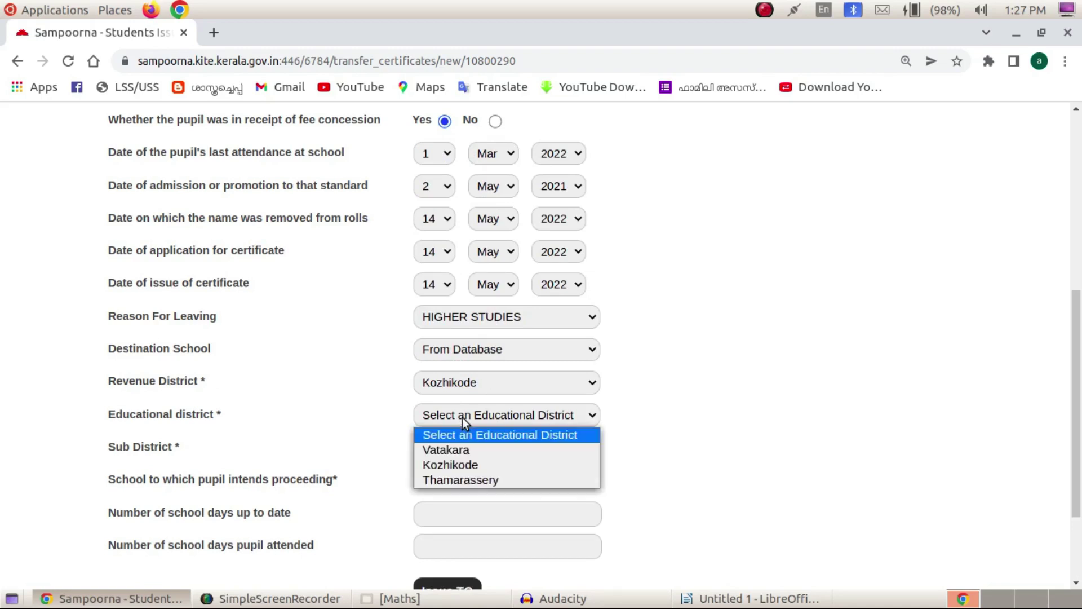
{"action": "left_click", "coordinate": [461, 480]}
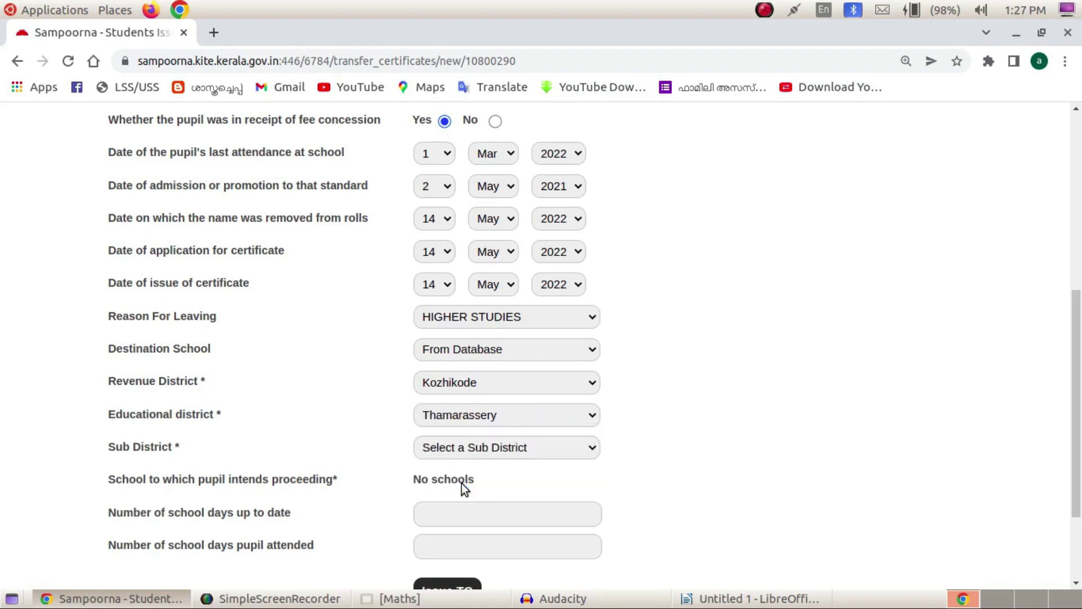
{"action": "left_click", "coordinate": [463, 446]}
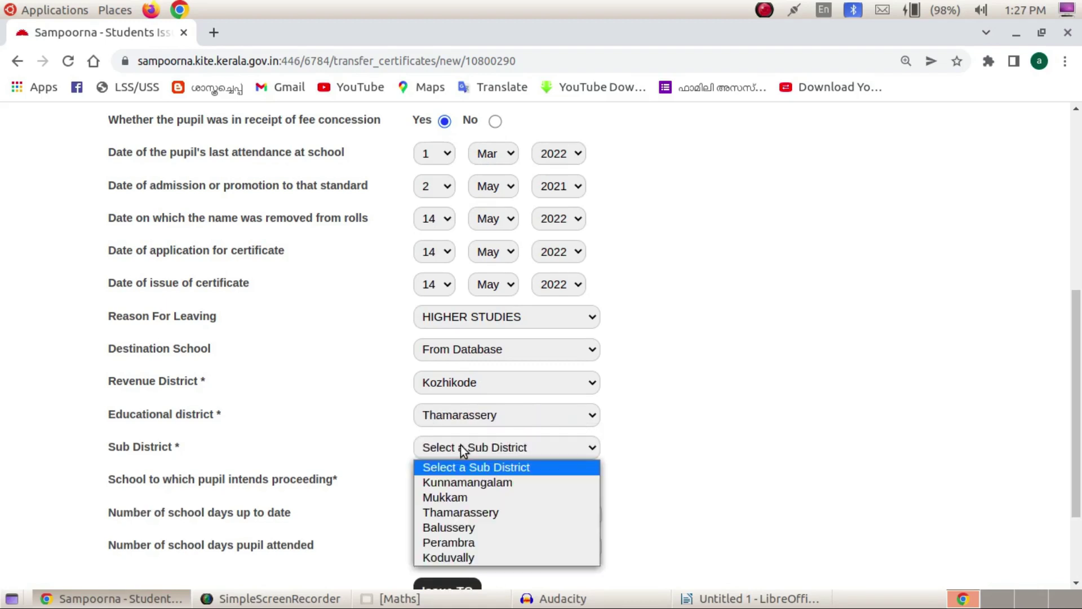
{"action": "left_click", "coordinate": [470, 513]}
Step: Choose 47108-ST. JOHN`S HS NELLIPOIL as the school to which the pupil intends proceeding
{"action": "scroll", "coordinate": [462, 428], "scroll_direction": "down", "scroll_amount": 3}
{"action": "left_click", "coordinate": [468, 398]}
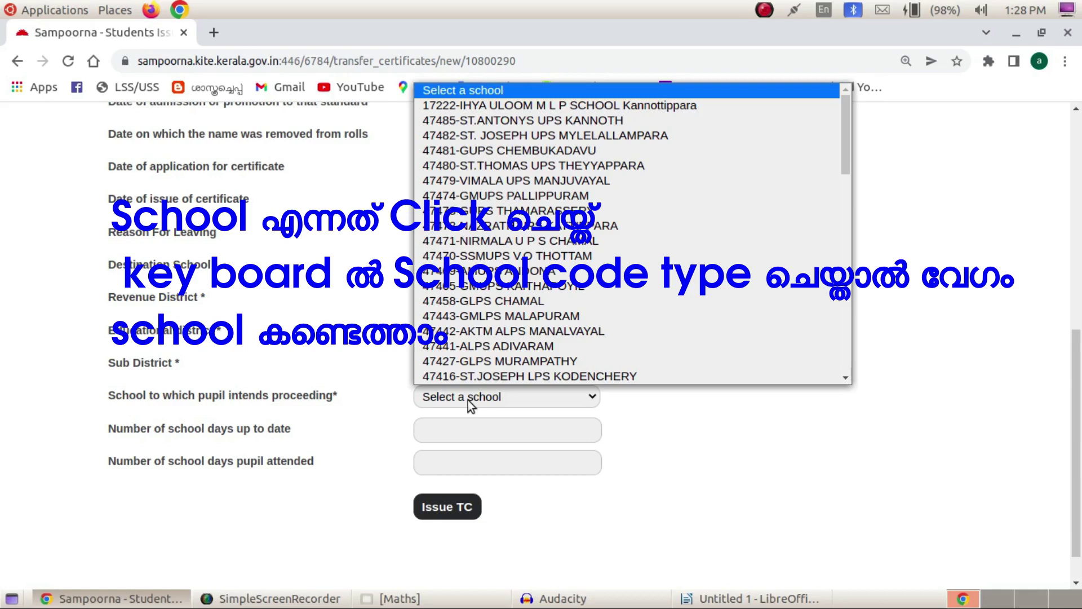
{"action": "type", "text": "47108-ST. JOHN`S HS NELLIF"}
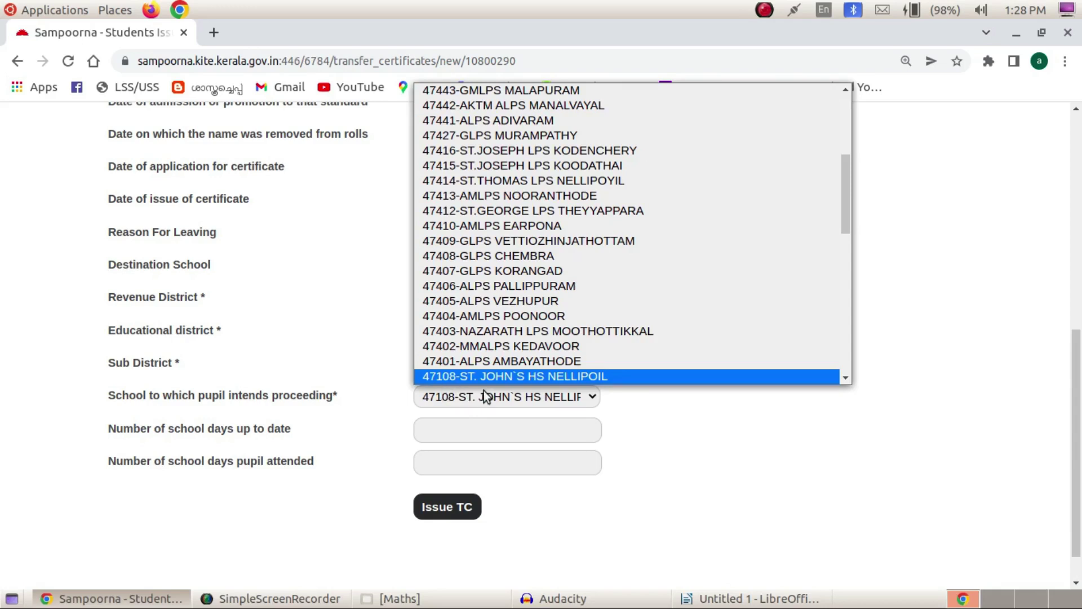
{"action": "left_click", "coordinate": [544, 377]}
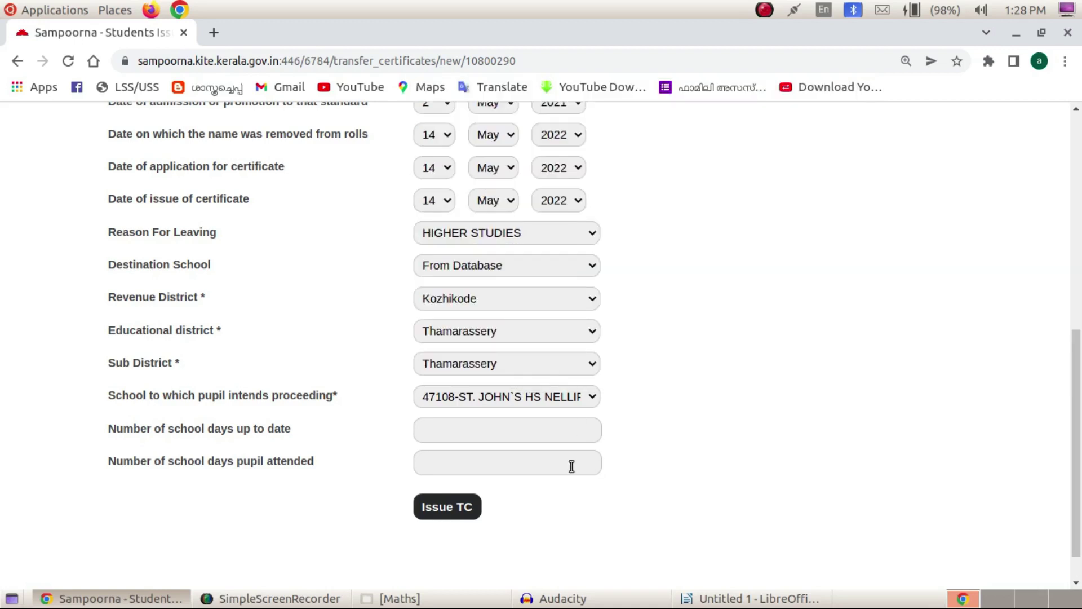
Step: Enter 208 school days up to date and 202 days attended by the pupil, and issue the TC
{"action": "left_click", "coordinate": [514, 439]}
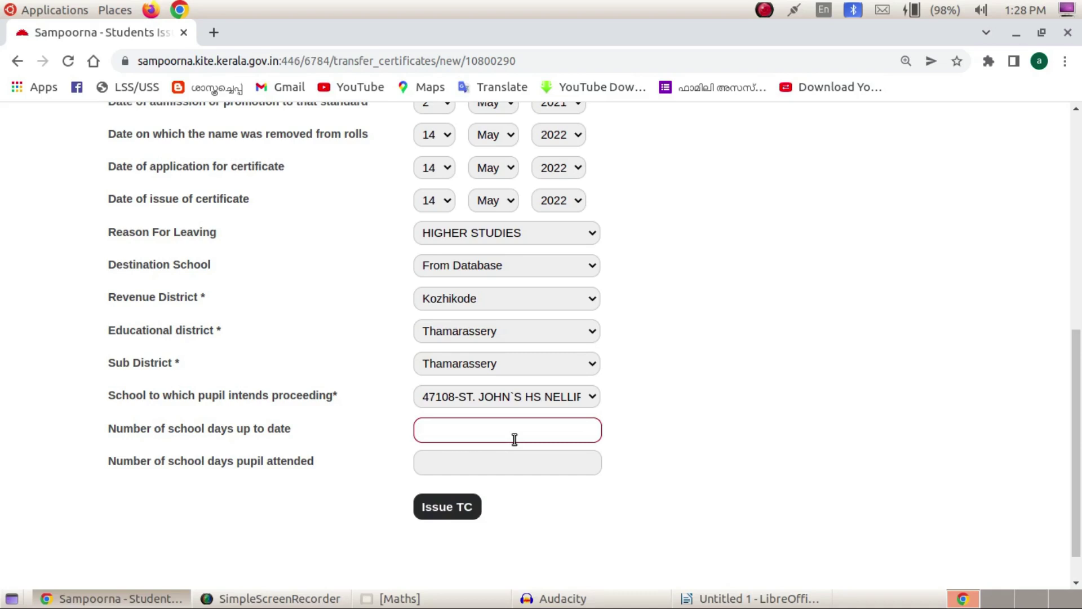
{"action": "left_click", "coordinate": [460, 462]}
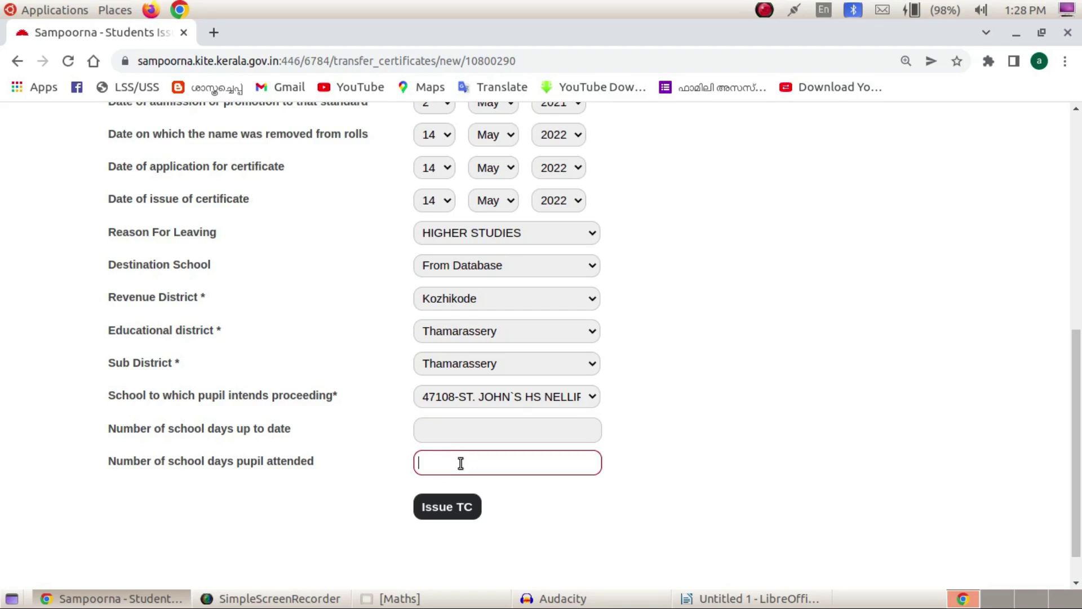
{"action": "type", "text": "202"}
{"action": "left_click", "coordinate": [457, 507]}
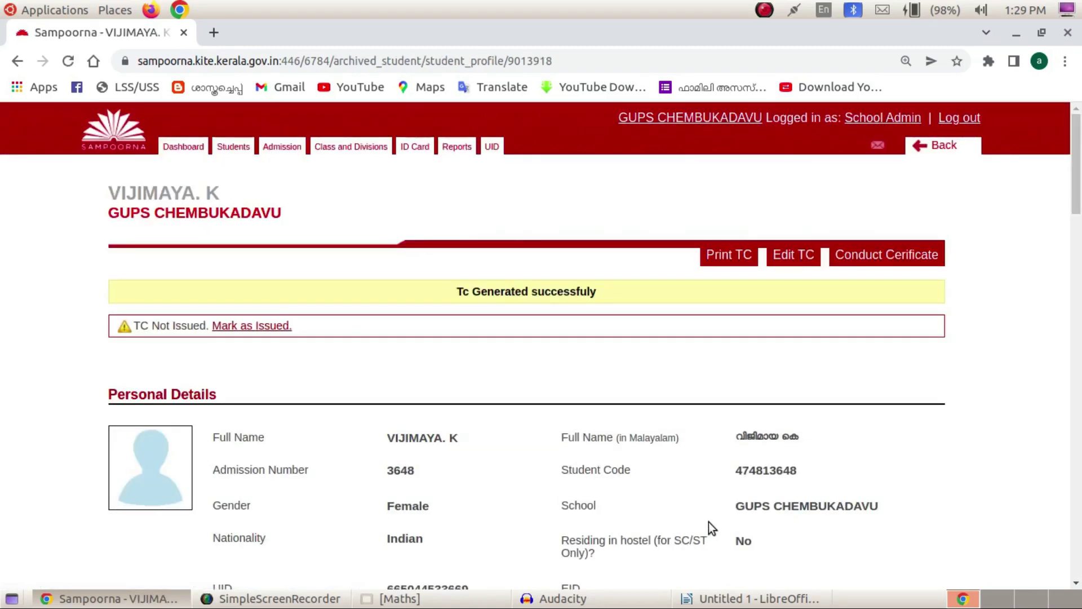
Step: Reopen the generated TC for editing, check its details and resubmit it without changes
{"action": "left_click", "coordinate": [797, 261]}
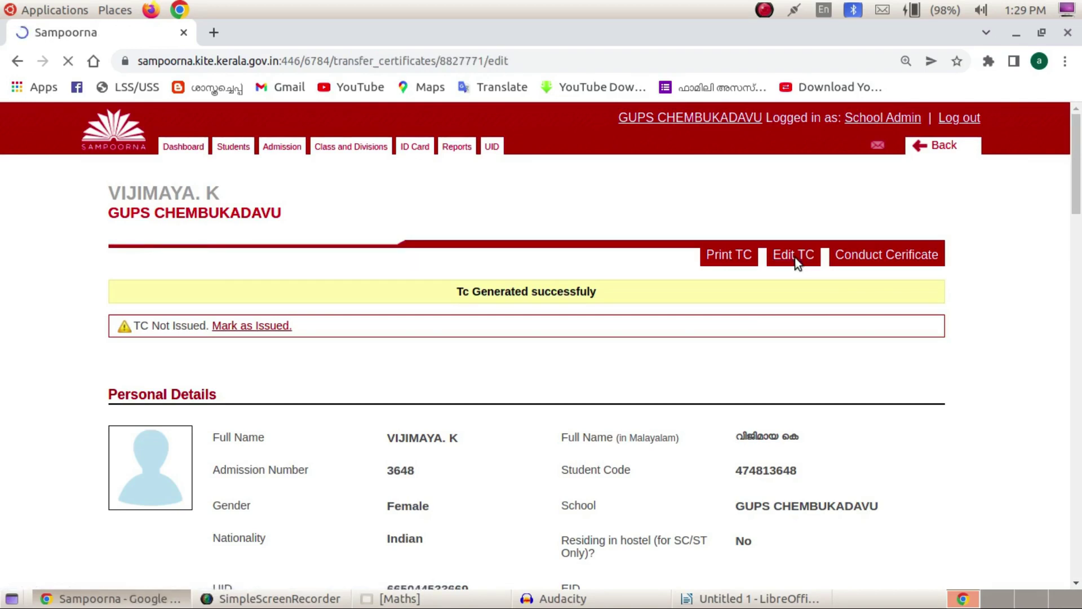
{"action": "scroll", "coordinate": [650, 334], "scroll_direction": "down", "scroll_amount": 2}
{"action": "scroll", "coordinate": [649, 334], "scroll_direction": "up", "scroll_amount": 2}
{"action": "scroll", "coordinate": [650, 334], "scroll_direction": "down", "scroll_amount": 3}
{"action": "scroll", "coordinate": [649, 334], "scroll_direction": "down", "scroll_amount": 3}
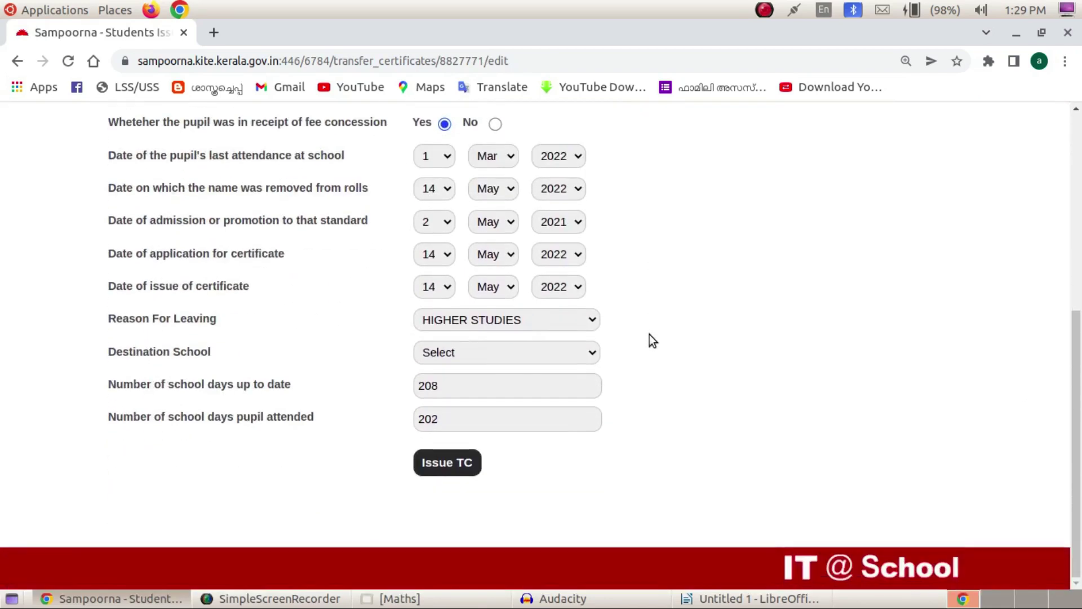
{"action": "left_click", "coordinate": [454, 462]}
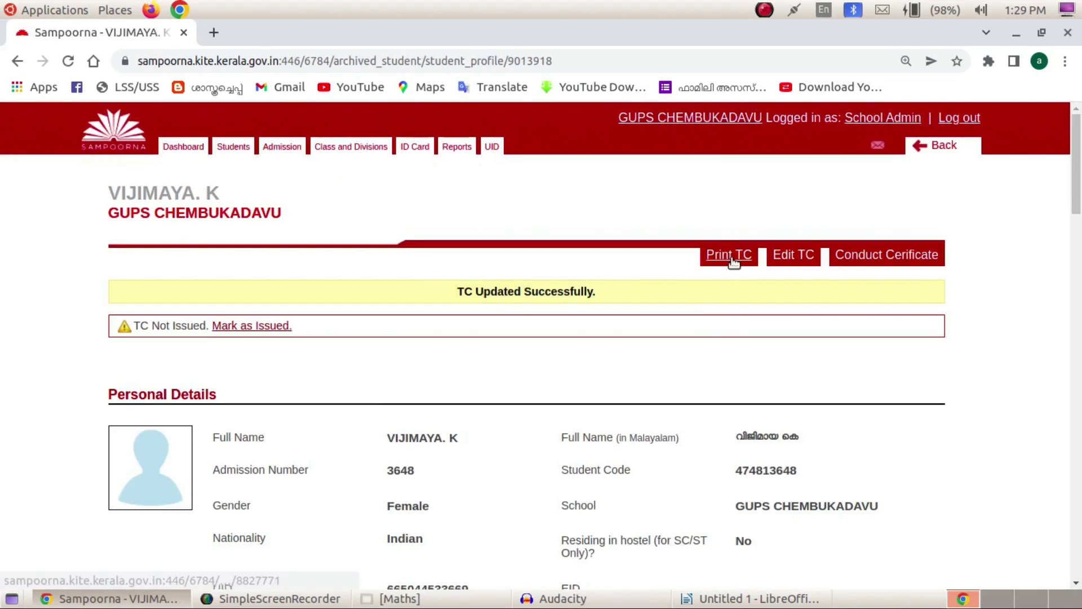
Step: Open the pupil's TC for printing and review all its entries from admission details to destination school
{"action": "left_click", "coordinate": [733, 257]}
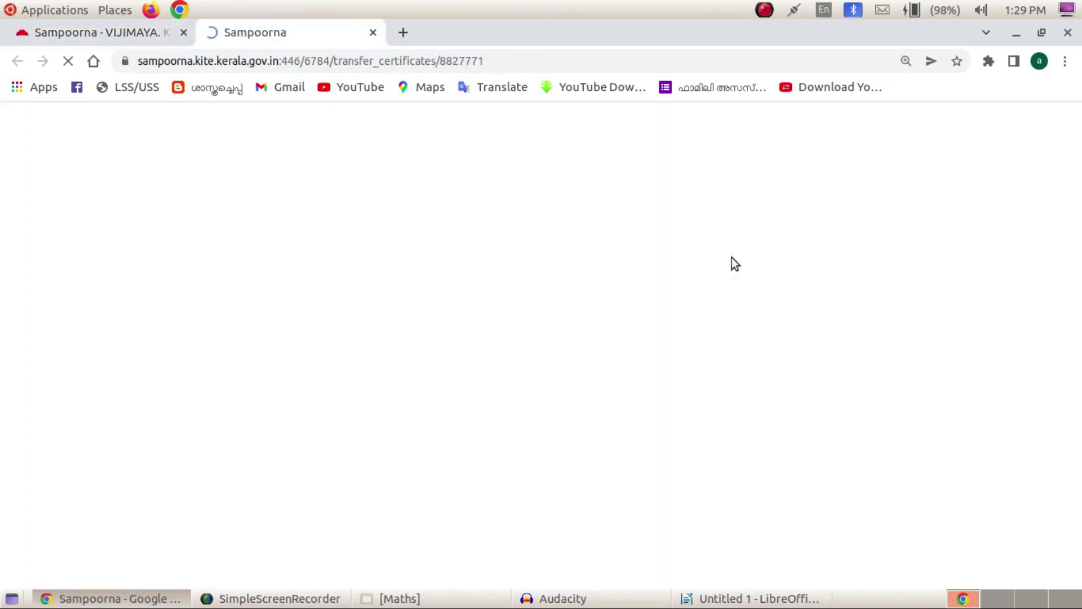
{"action": "scroll", "coordinate": [514, 350], "scroll_direction": "down", "scroll_amount": 5}
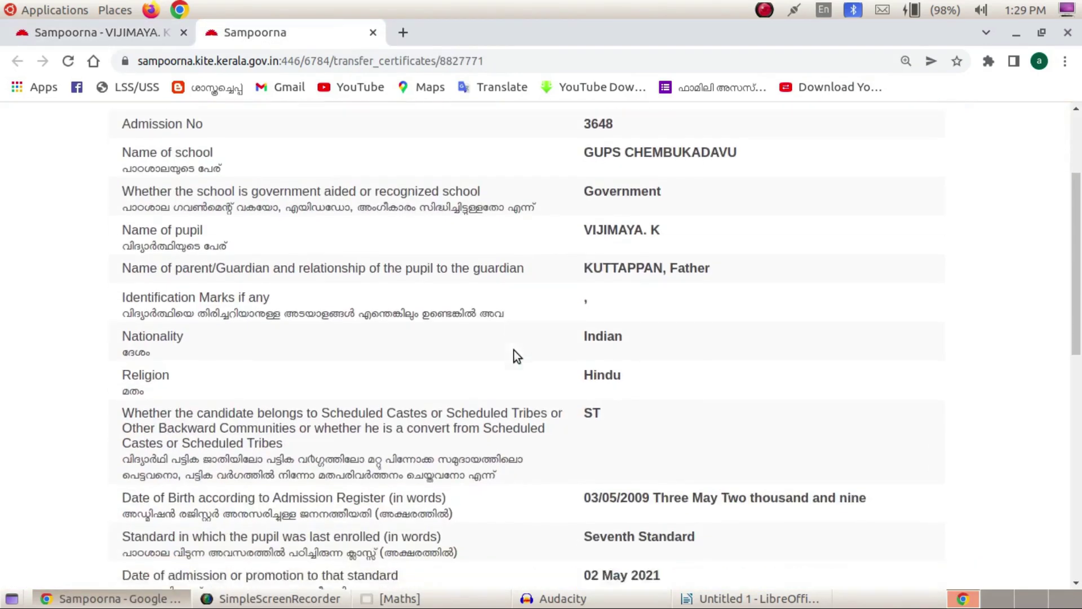
{"action": "scroll", "coordinate": [514, 355], "scroll_direction": "down", "scroll_amount": 7}
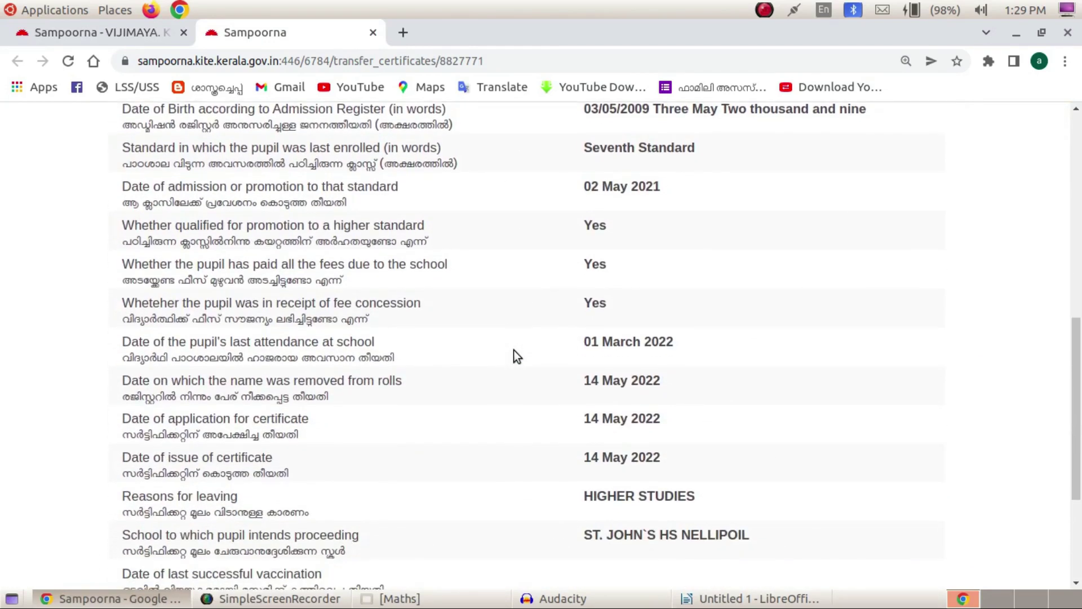
{"action": "scroll", "coordinate": [513, 350], "scroll_direction": "down", "scroll_amount": 3}
{"action": "scroll", "coordinate": [513, 350], "scroll_direction": "up", "scroll_amount": 3}
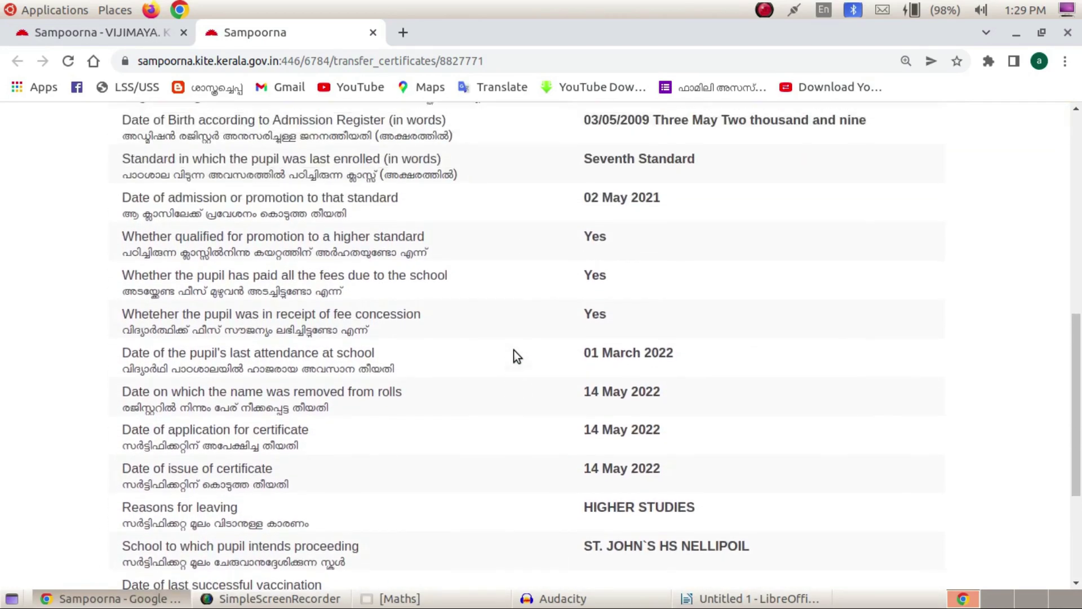
{"action": "scroll", "coordinate": [513, 351], "scroll_direction": "up", "scroll_amount": 10}
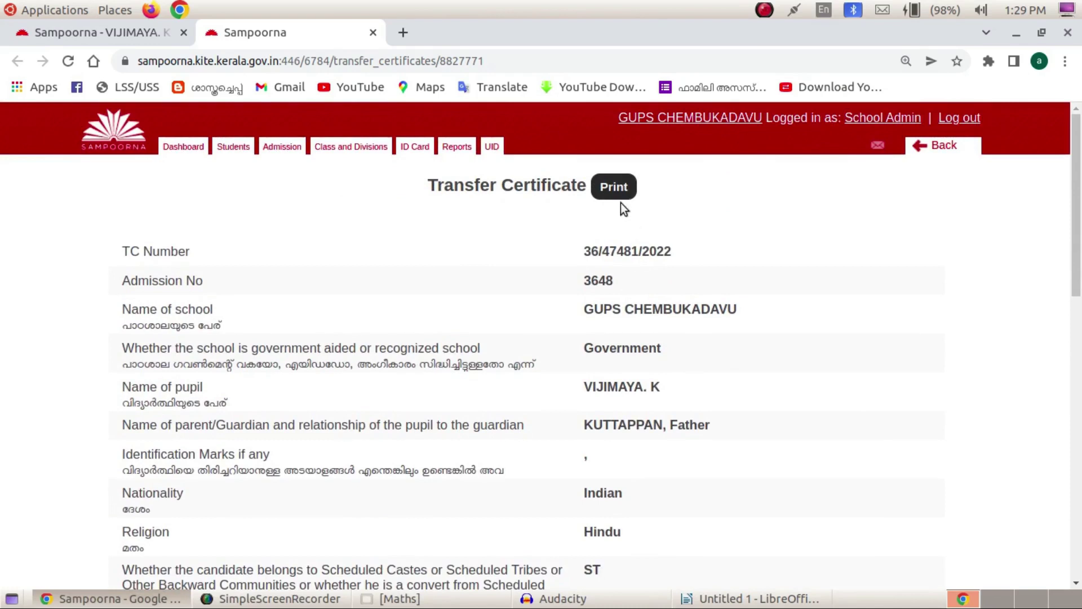
Step: Generate the transfer certificate as a PDF and save it in the Downloads folder as 36.pdf
{"action": "left_click", "coordinate": [620, 194]}
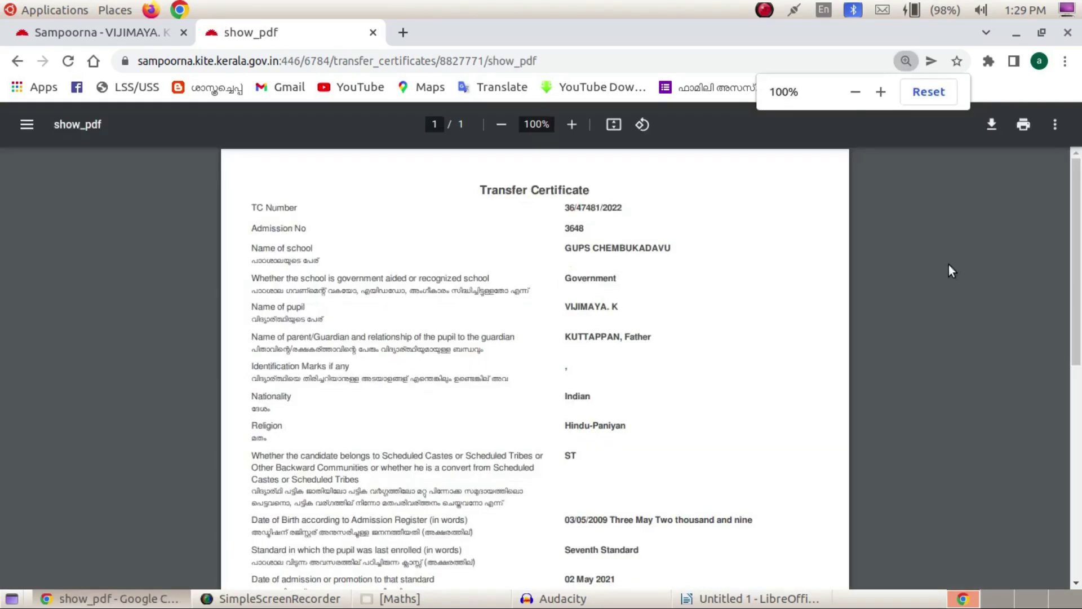
{"action": "left_click", "coordinate": [999, 132]}
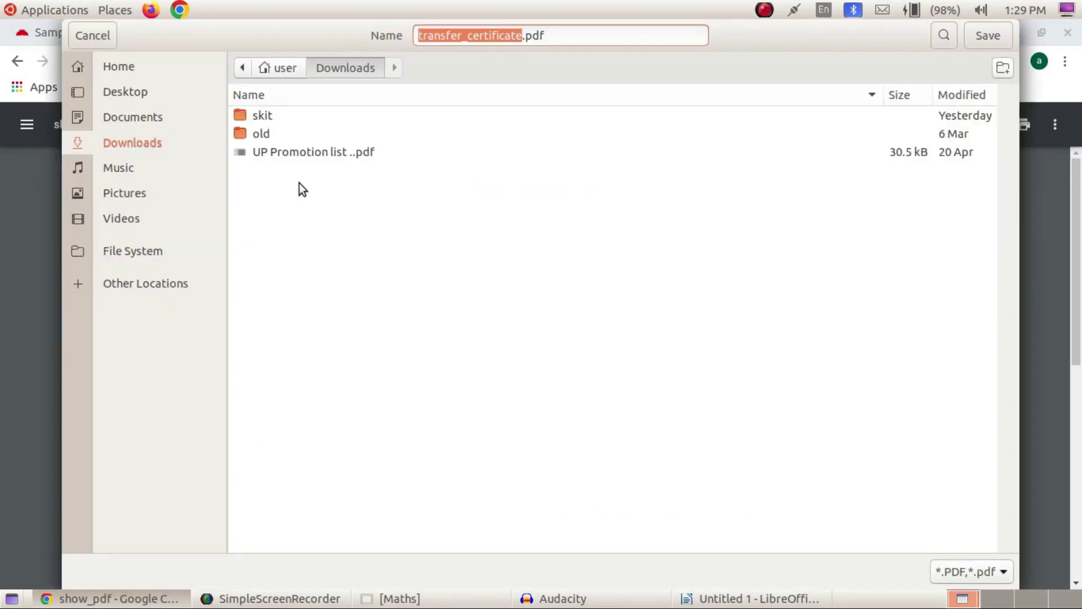
{"action": "key", "text": "Return"}
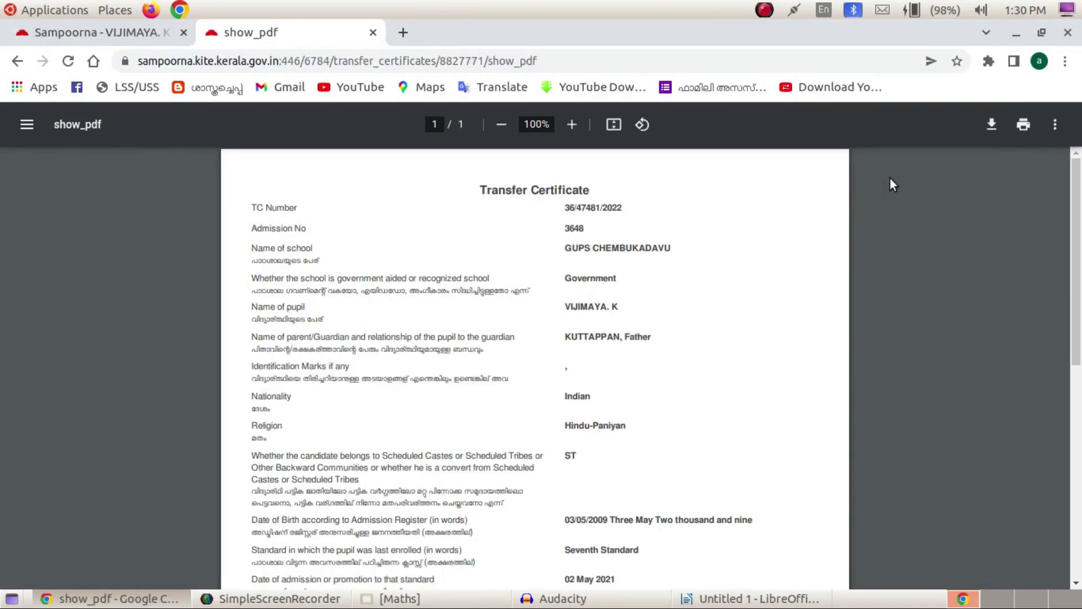
{"action": "left_click", "coordinate": [992, 126]}
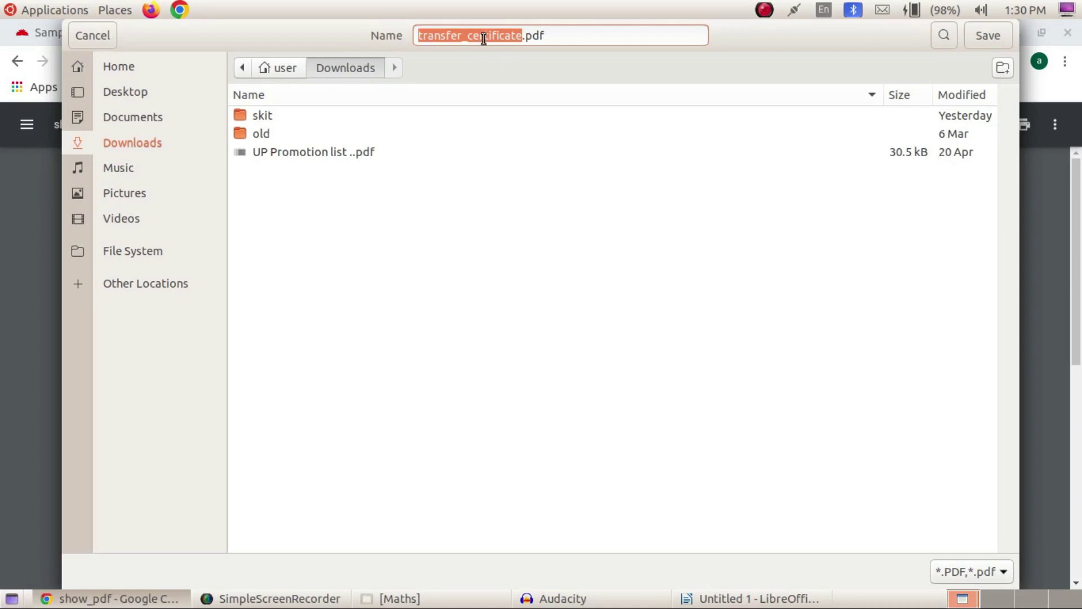
{"action": "type", "text": "36"}
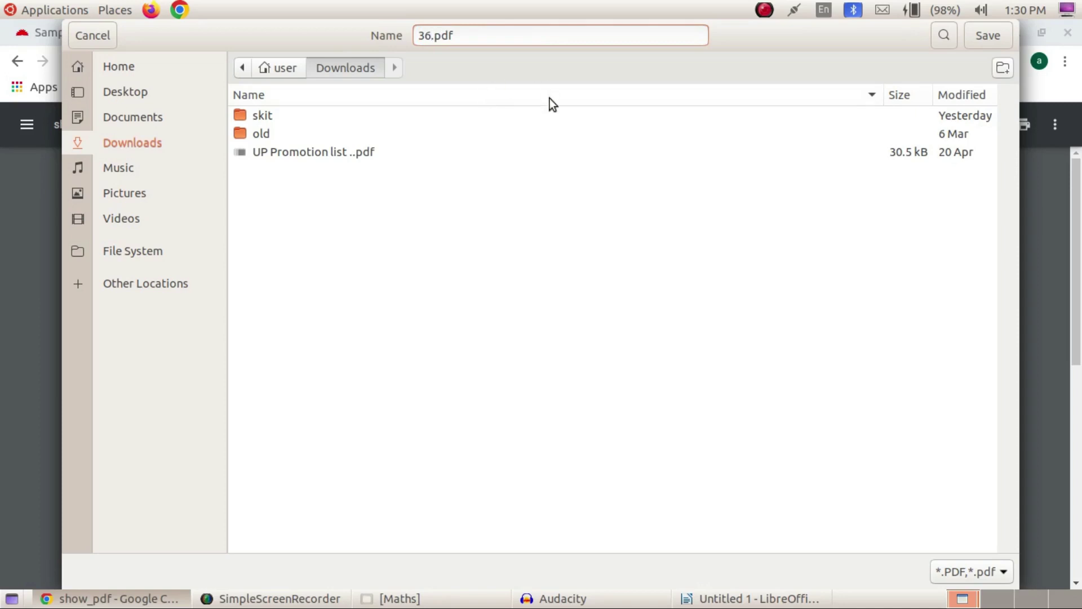
{"action": "left_click", "coordinate": [988, 34]}
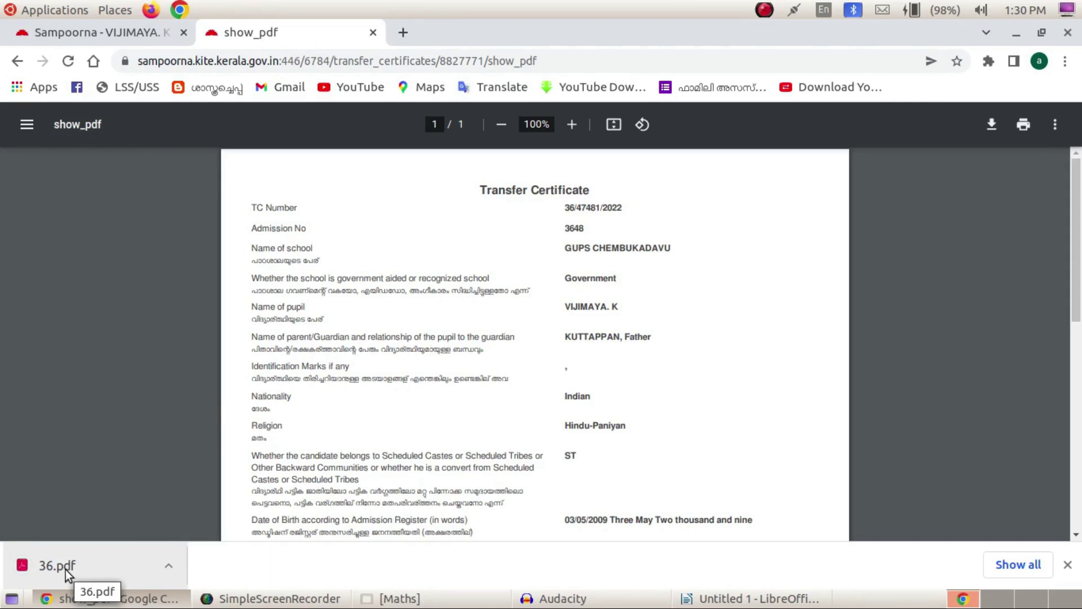
Step: View the downloaded 36.pdf and check the print preview of the original certificate PDF without printing
{"action": "left_click", "coordinate": [64, 570]}
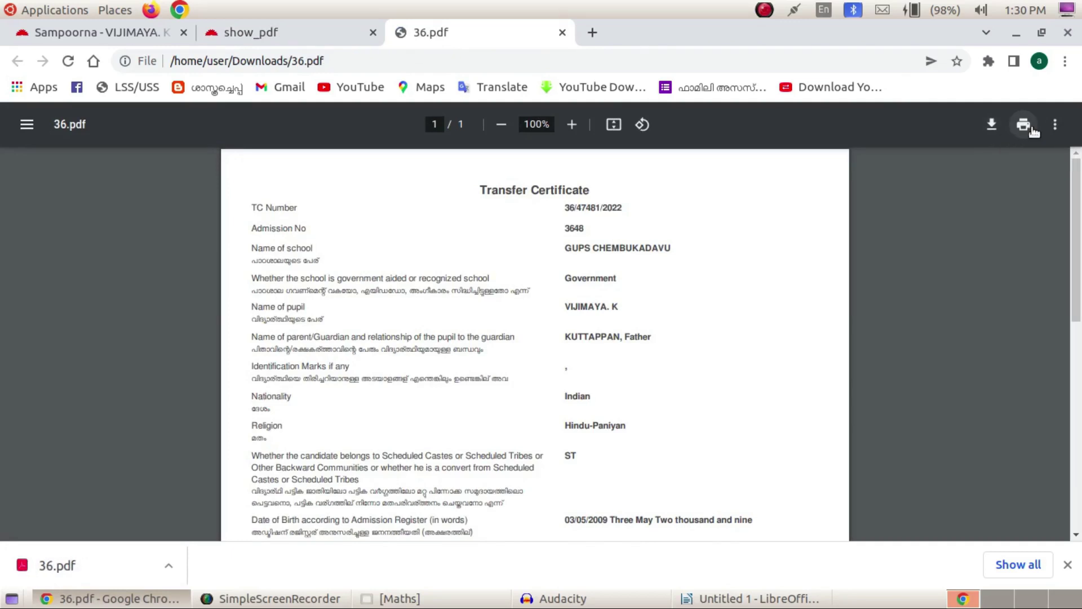
{"action": "left_click", "coordinate": [248, 35]}
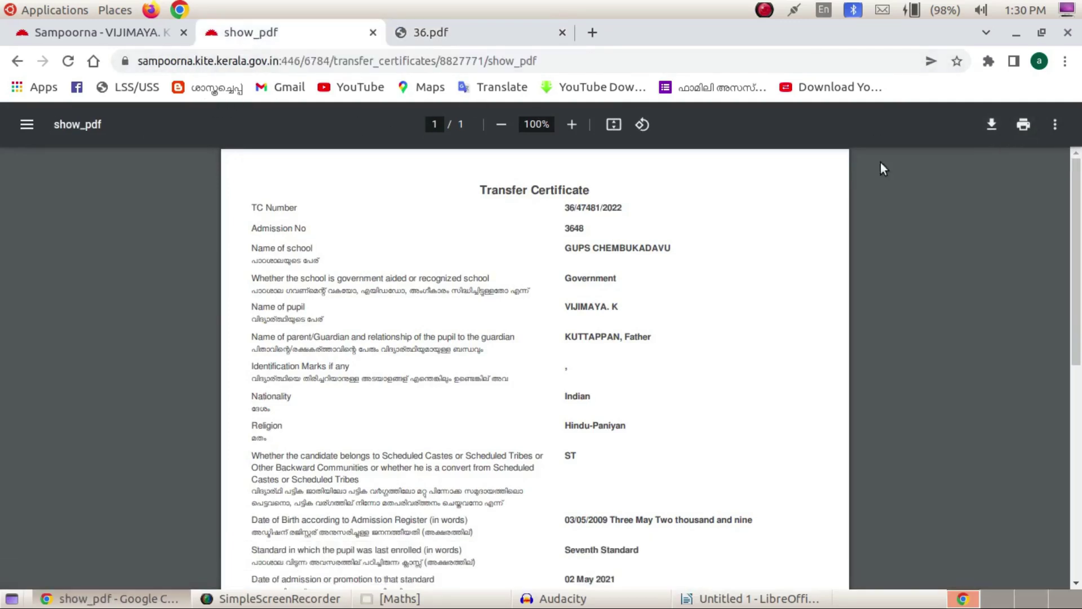
{"action": "left_click", "coordinate": [1024, 123]}
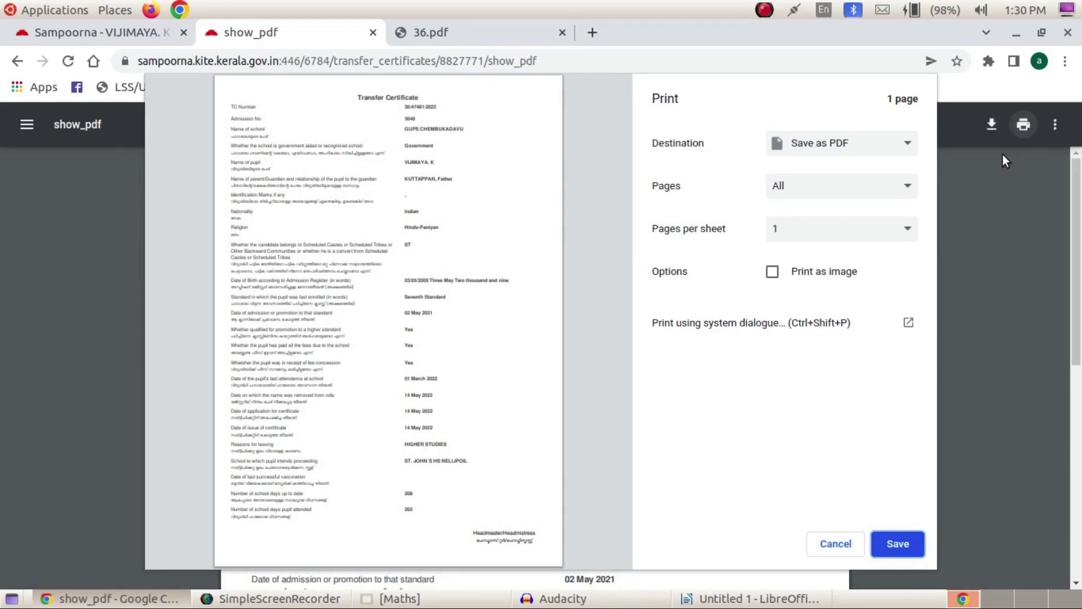
{"action": "left_click", "coordinate": [836, 545]}
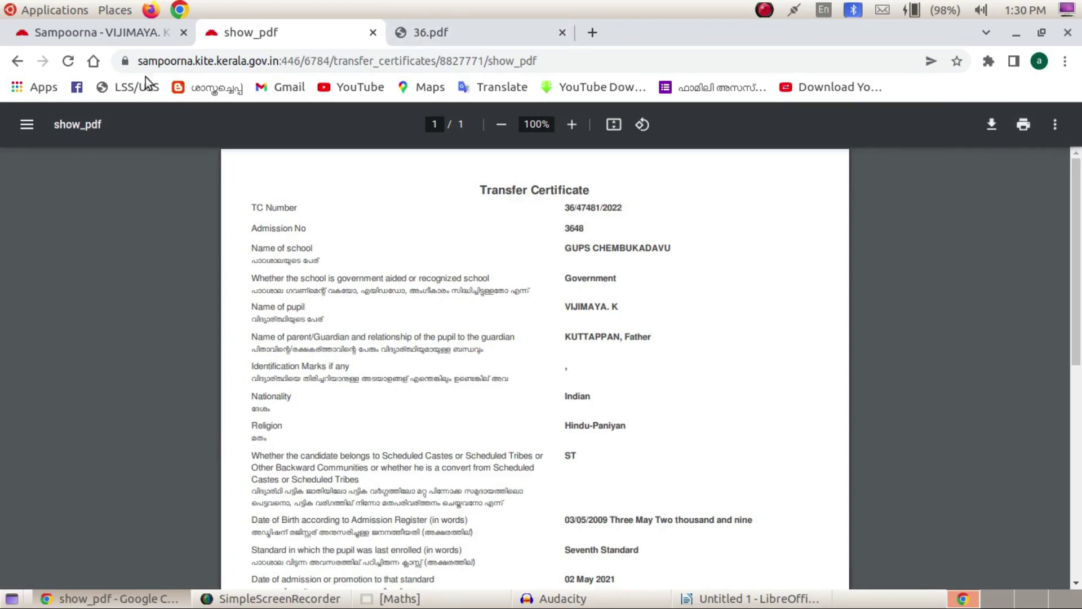
Step: Return to the Sampoorna dashboard and open the search for former students
{"action": "left_click", "coordinate": [95, 43]}
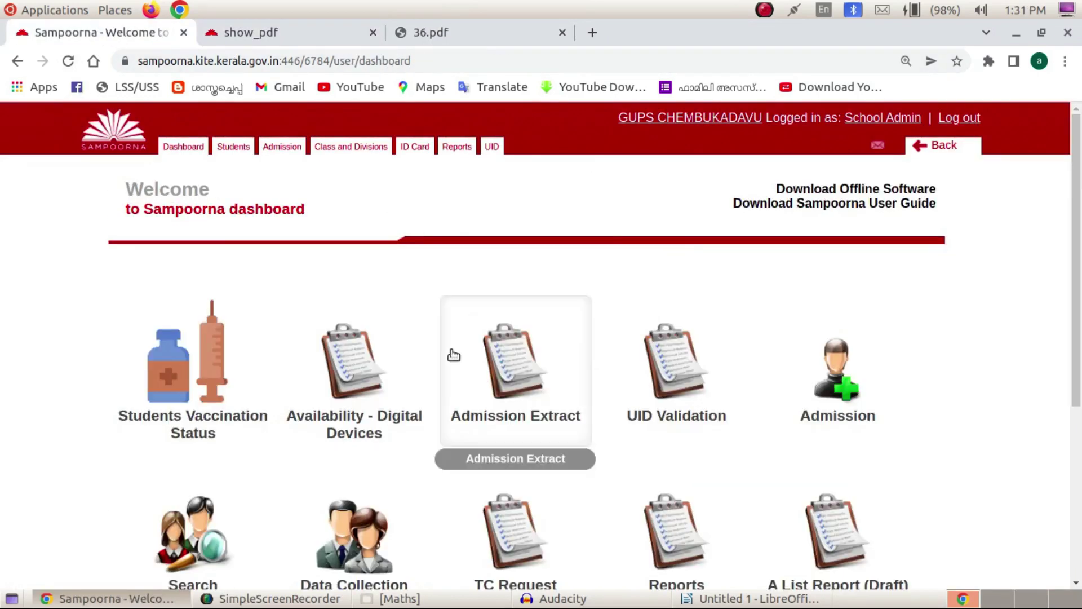
{"action": "scroll", "coordinate": [784, 338], "scroll_direction": "down", "scroll_amount": 2}
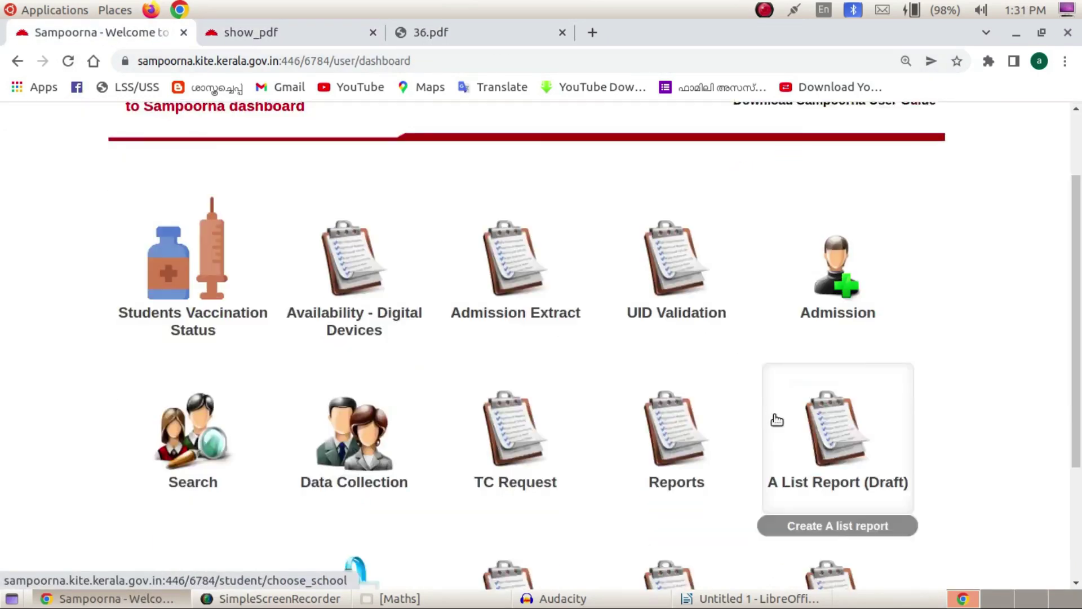
{"action": "scroll", "coordinate": [777, 420], "scroll_direction": "down", "scroll_amount": 3}
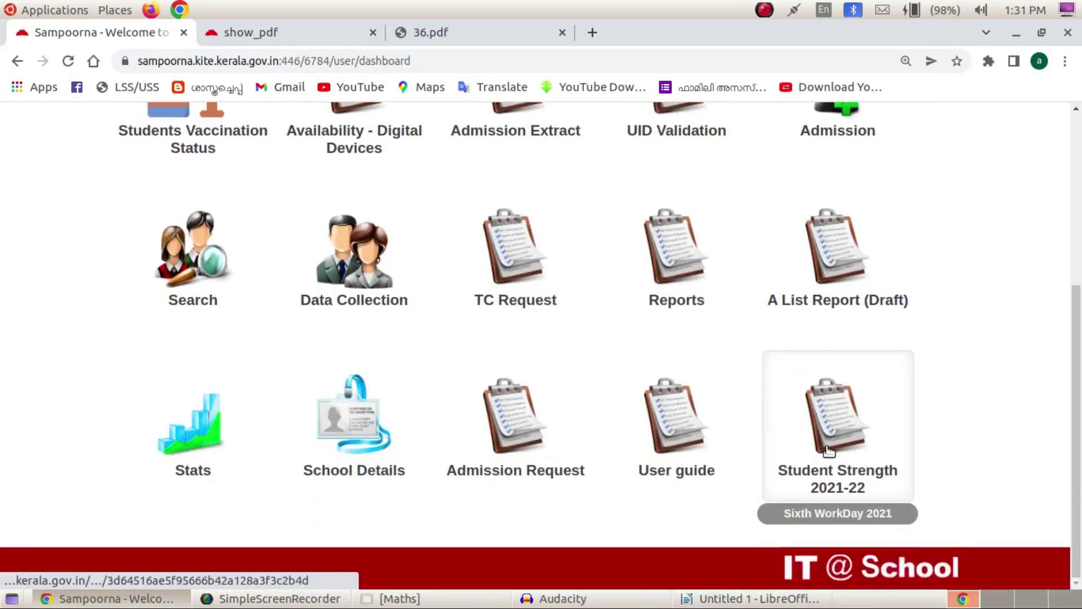
{"action": "scroll", "coordinate": [459, 434], "scroll_direction": "up", "scroll_amount": 4}
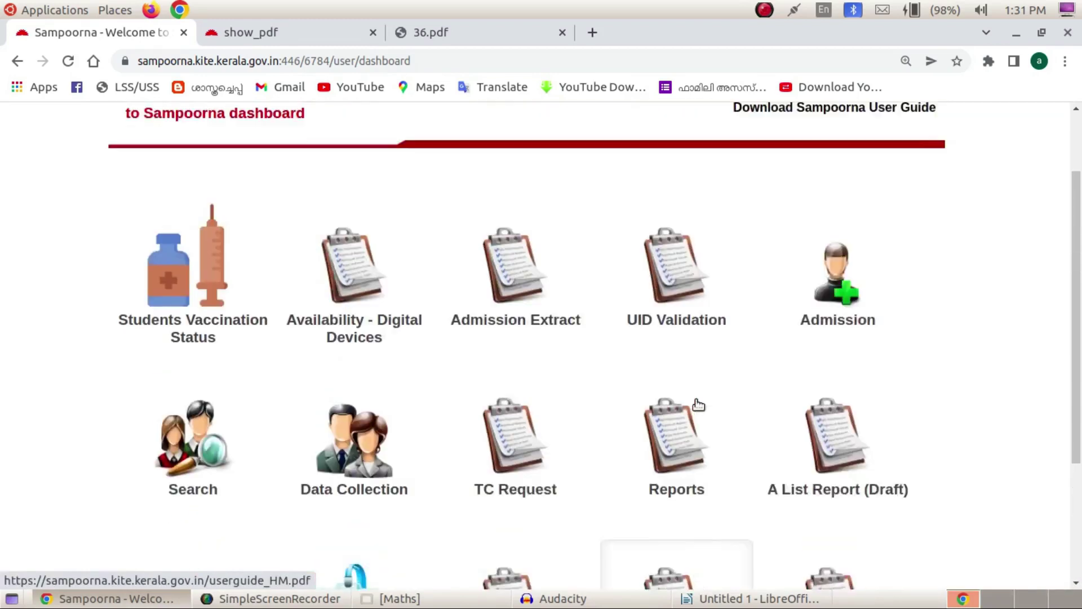
{"action": "mouse_move", "coordinate": [224, 507]}
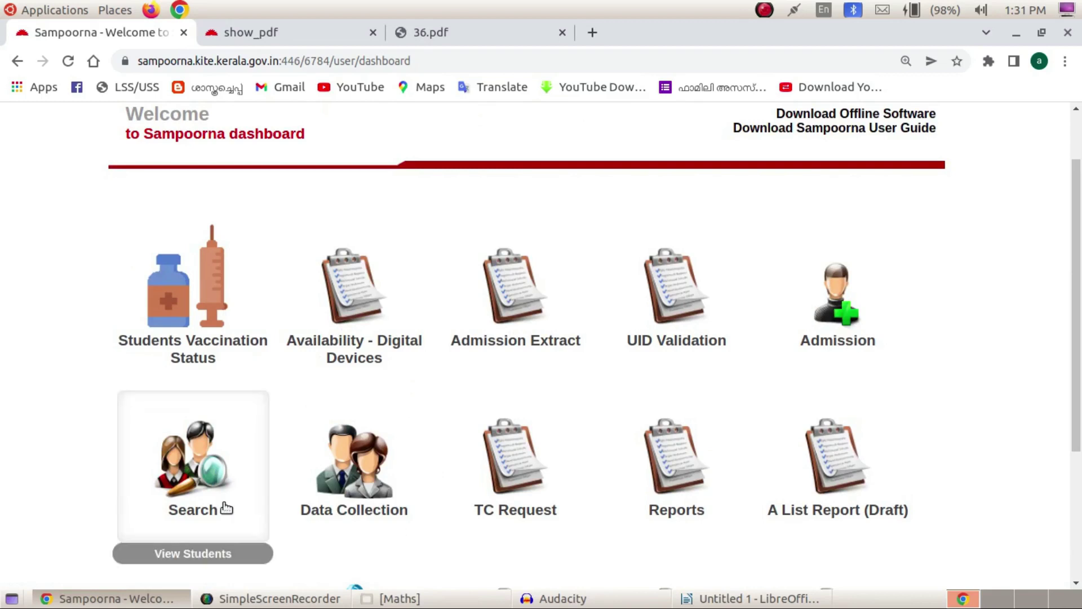
{"action": "left_click", "coordinate": [202, 488]}
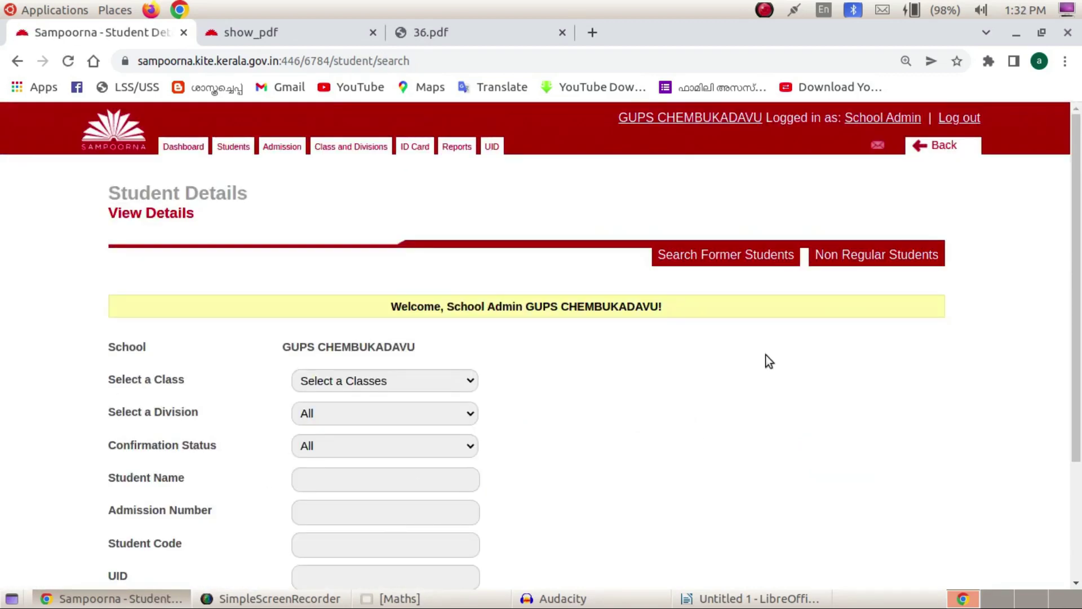
{"action": "left_click", "coordinate": [737, 254]}
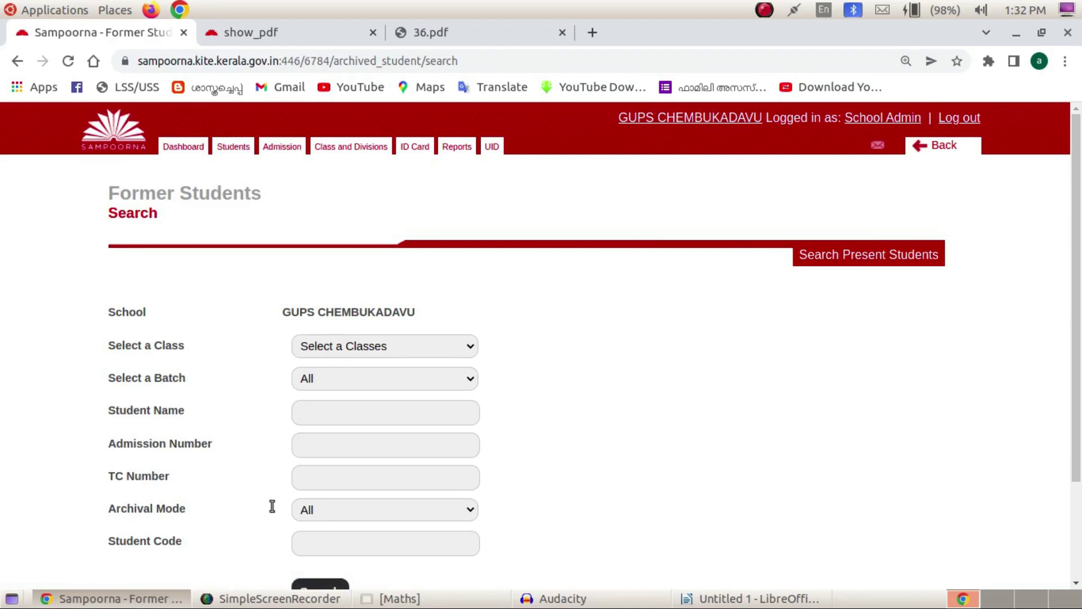
Step: Search the former students by the student's first name enclosed in % wildcards and open the matching profile
{"action": "left_click", "coordinate": [312, 409]}
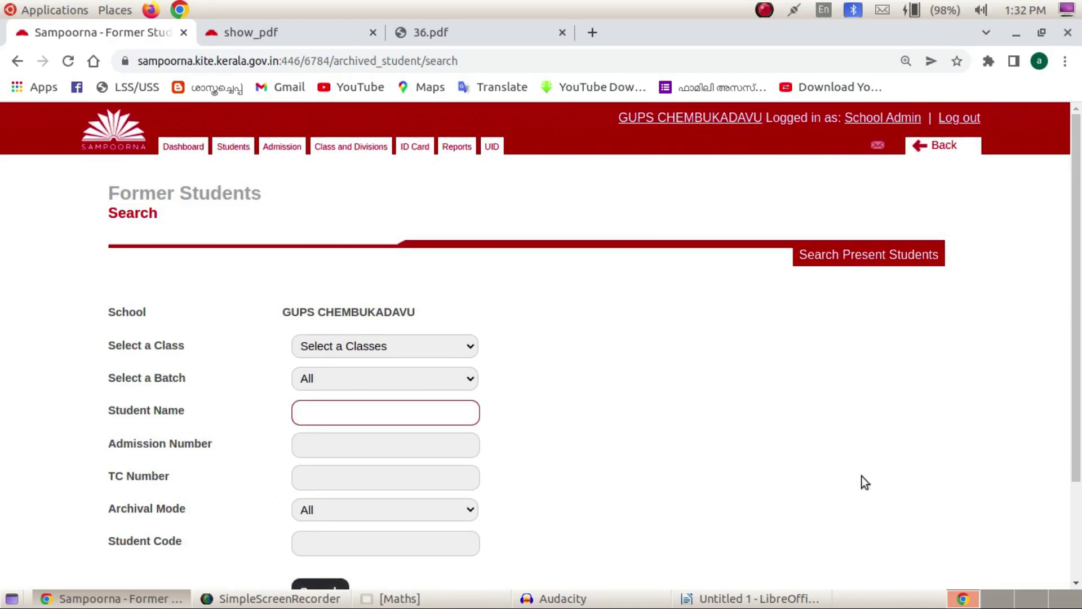
{"action": "type", "text": "%nijo%"}
{"action": "scroll", "coordinate": [350, 541], "scroll_direction": "down", "scroll_amount": 2}
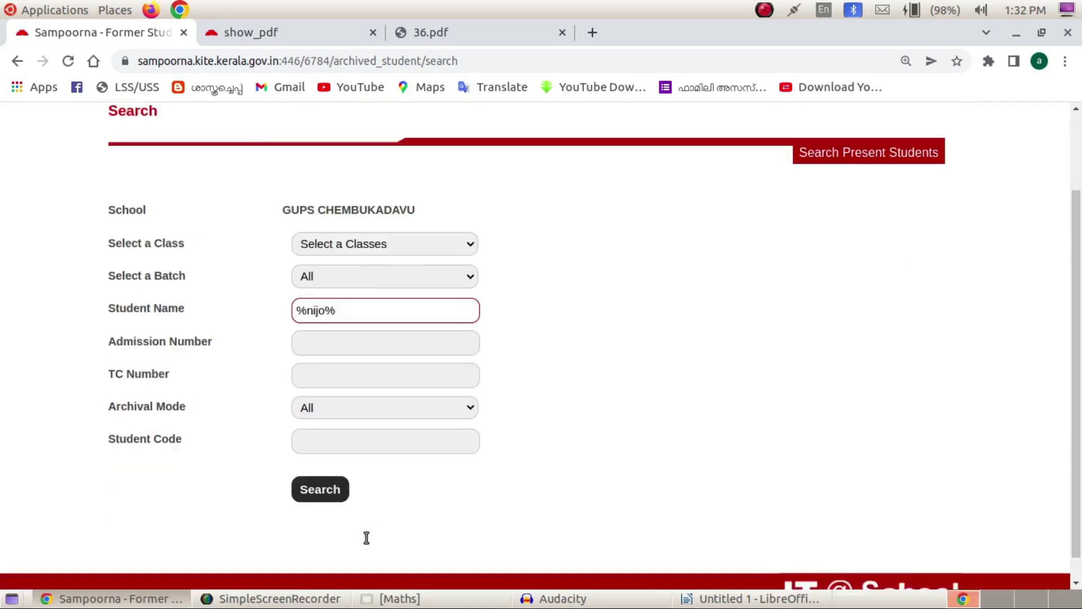
{"action": "left_click", "coordinate": [319, 467]}
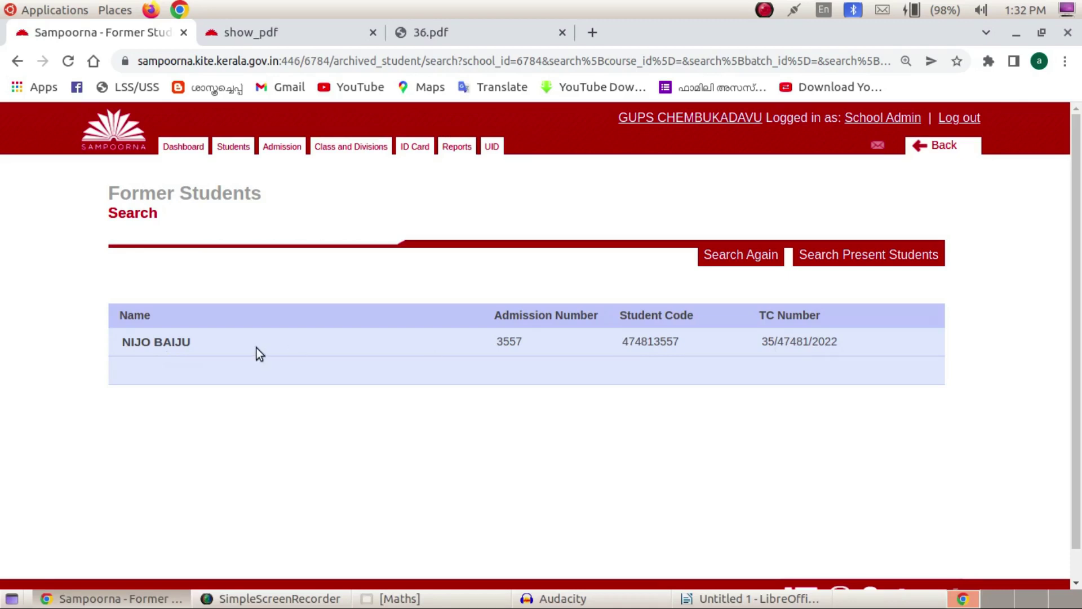
{"action": "left_click", "coordinate": [179, 343]}
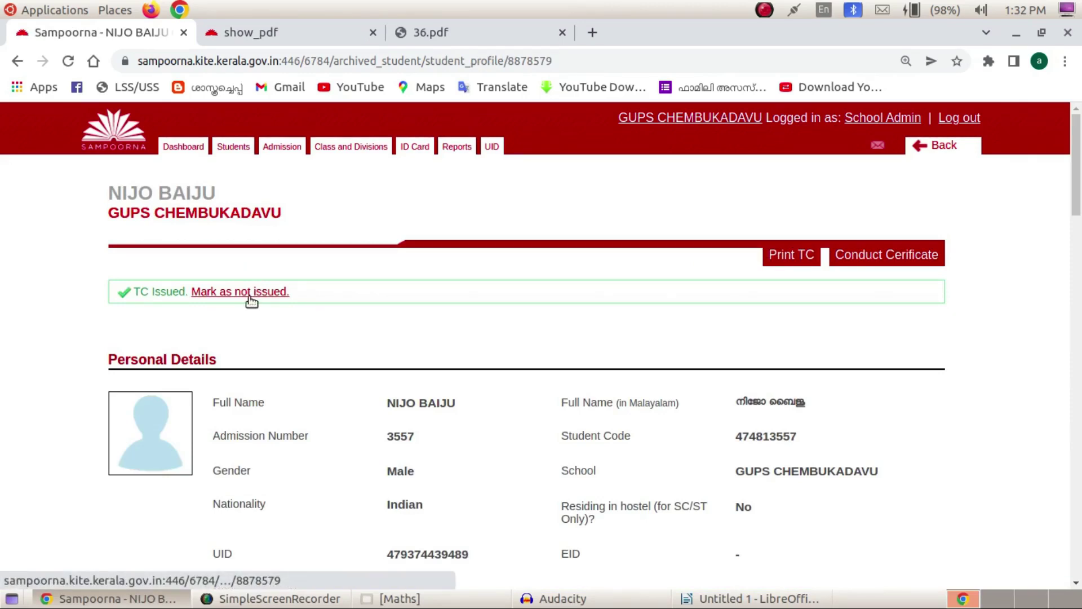
Step: Mark the former student's TC as not issued and open the certificate for editing
{"action": "left_click", "coordinate": [250, 293]}
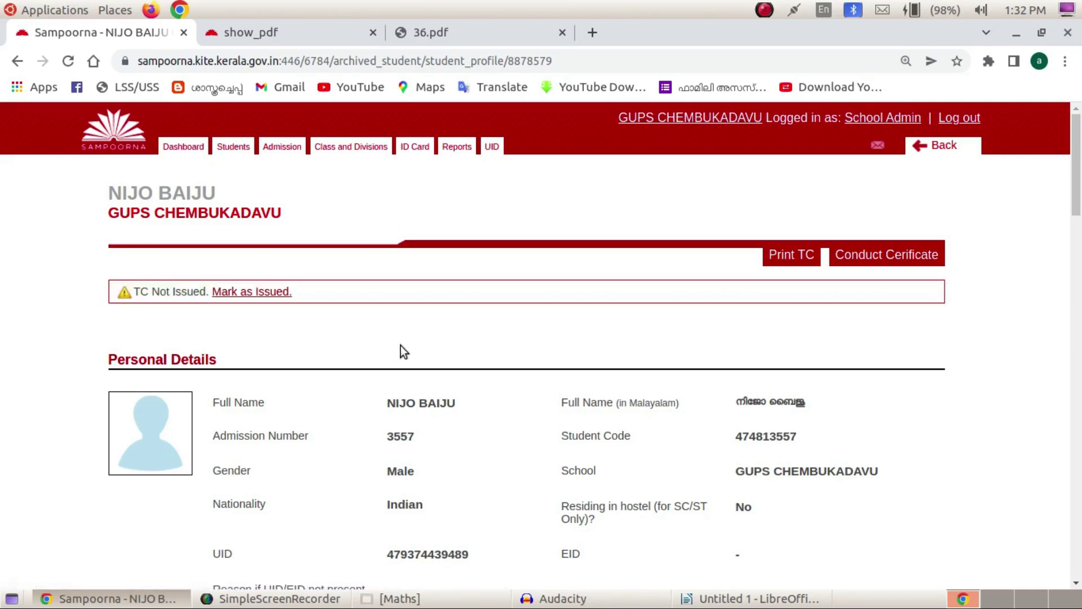
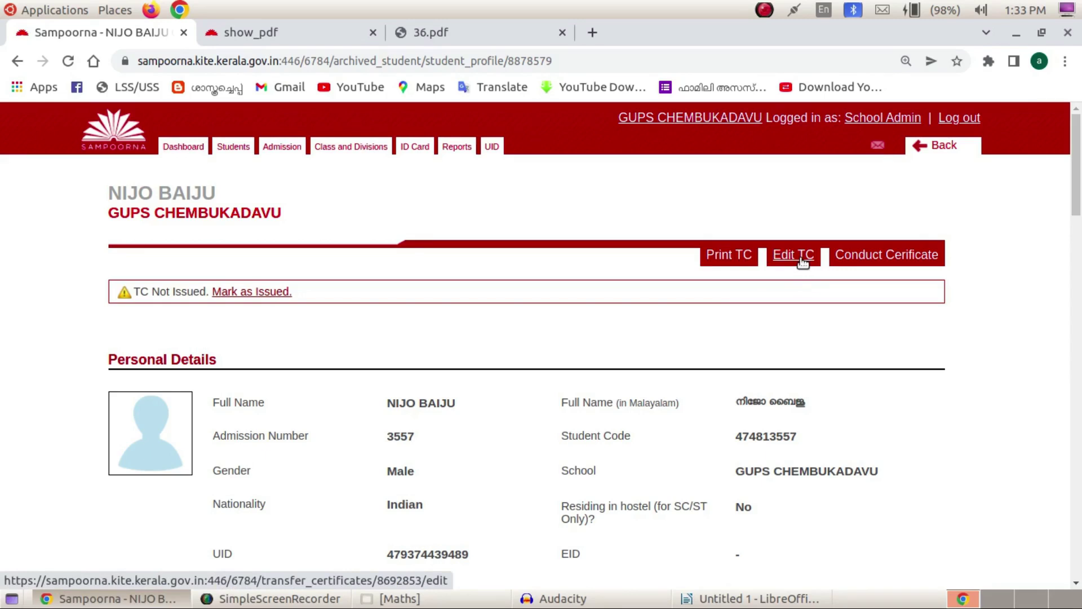
{"action": "left_click", "coordinate": [801, 259]}
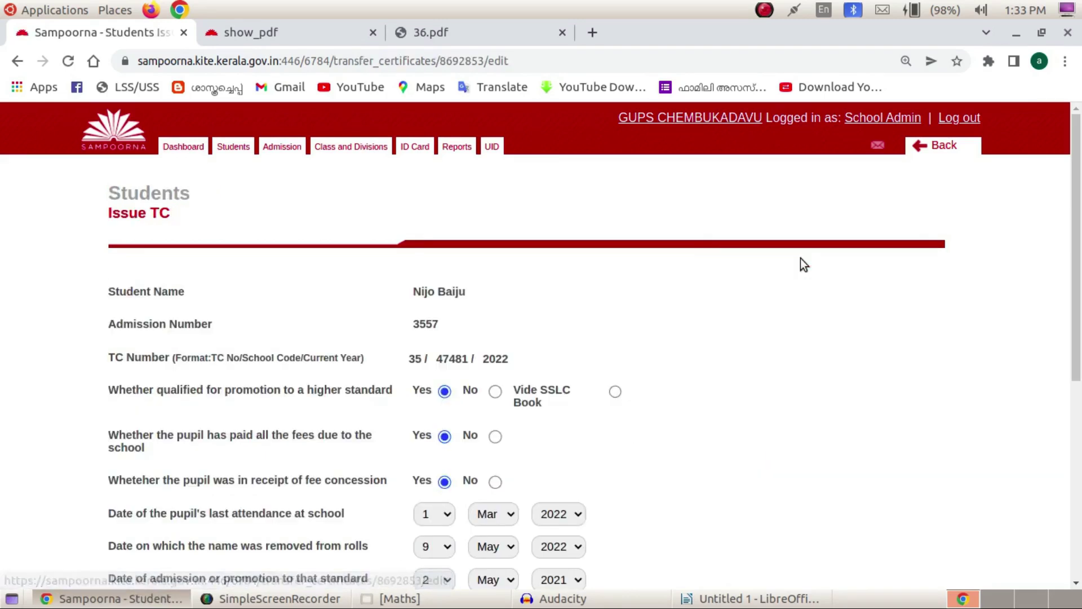
Step: Try setting the certificate's destination school to From Database, inspect the proceeding-school choices, and return to the student's profile without issuing the TC
{"action": "scroll", "coordinate": [451, 338], "scroll_direction": "down", "scroll_amount": 2}
{"action": "scroll", "coordinate": [460, 340], "scroll_direction": "down", "scroll_amount": 4}
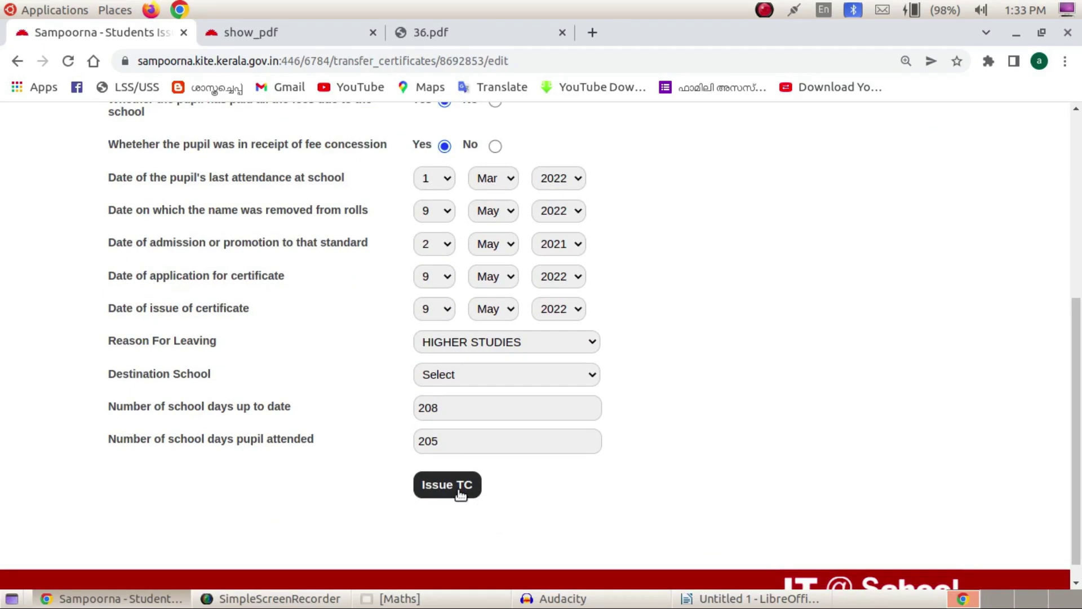
{"action": "scroll", "coordinate": [443, 321], "scroll_direction": "up", "scroll_amount": 1}
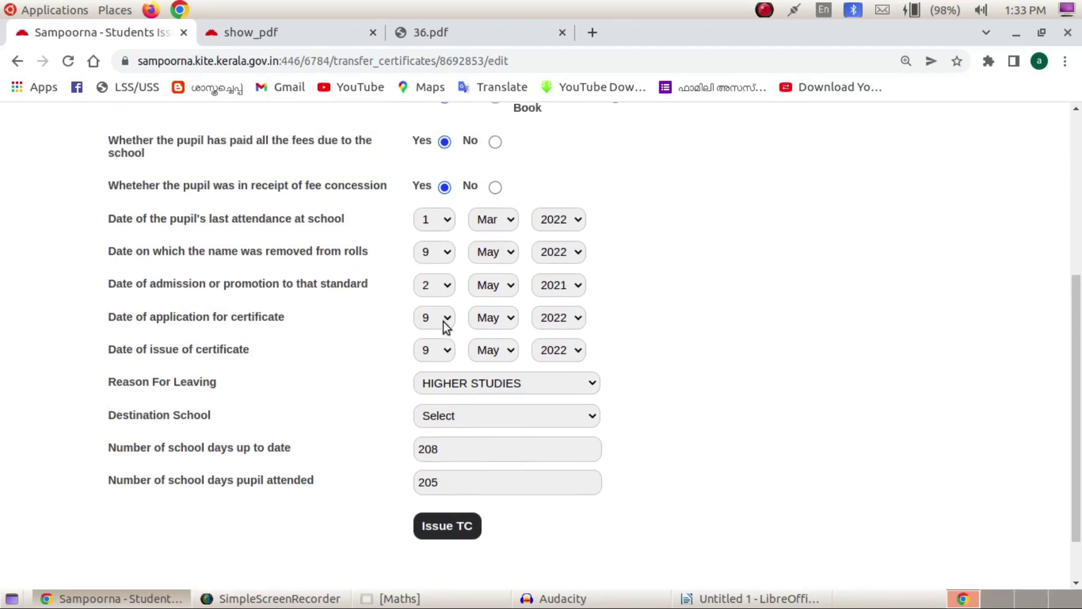
{"action": "left_click", "coordinate": [456, 416]}
{"action": "left_click", "coordinate": [456, 450]}
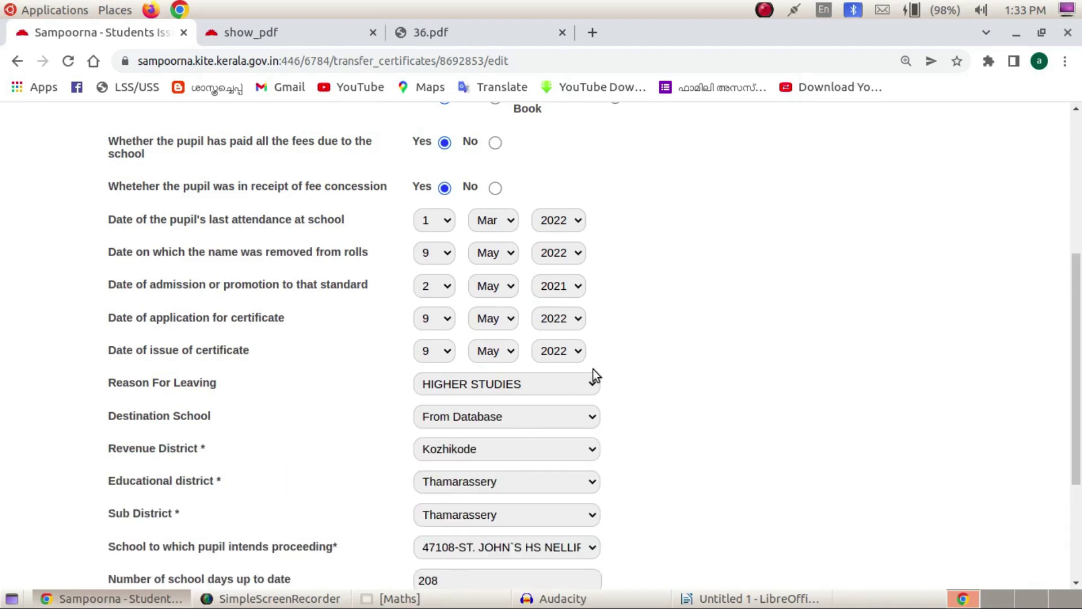
{"action": "left_click", "coordinate": [565, 553]}
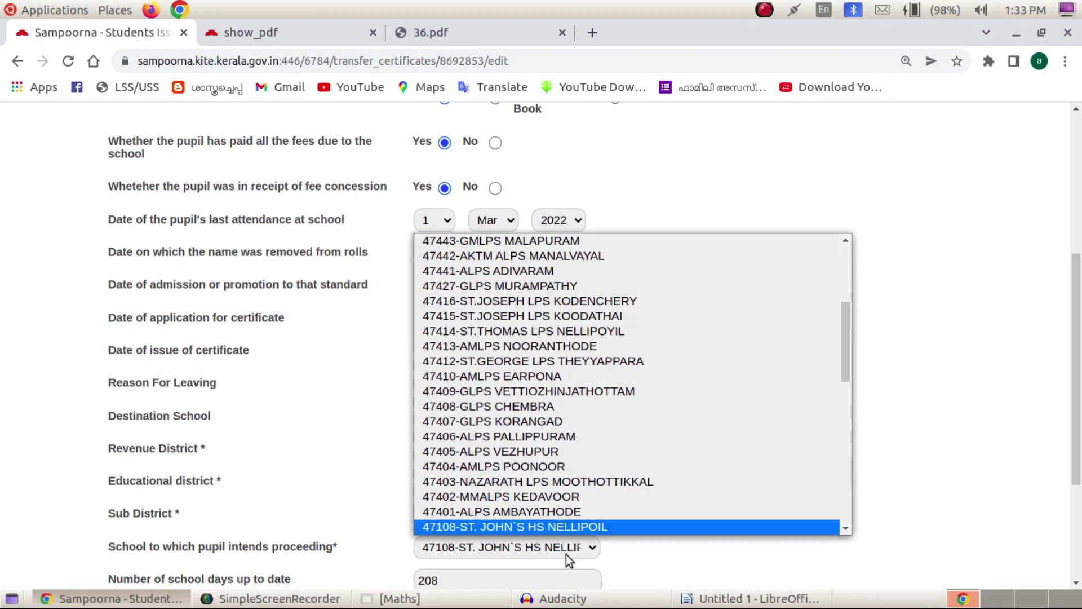
{"action": "left_click", "coordinate": [928, 403]}
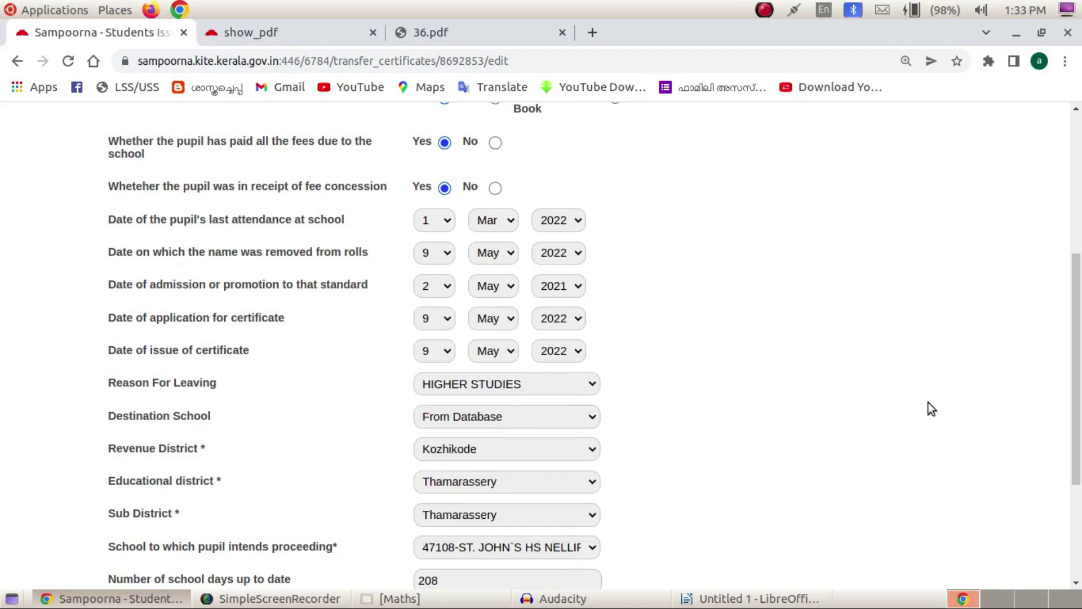
{"action": "left_click", "coordinate": [14, 67]}
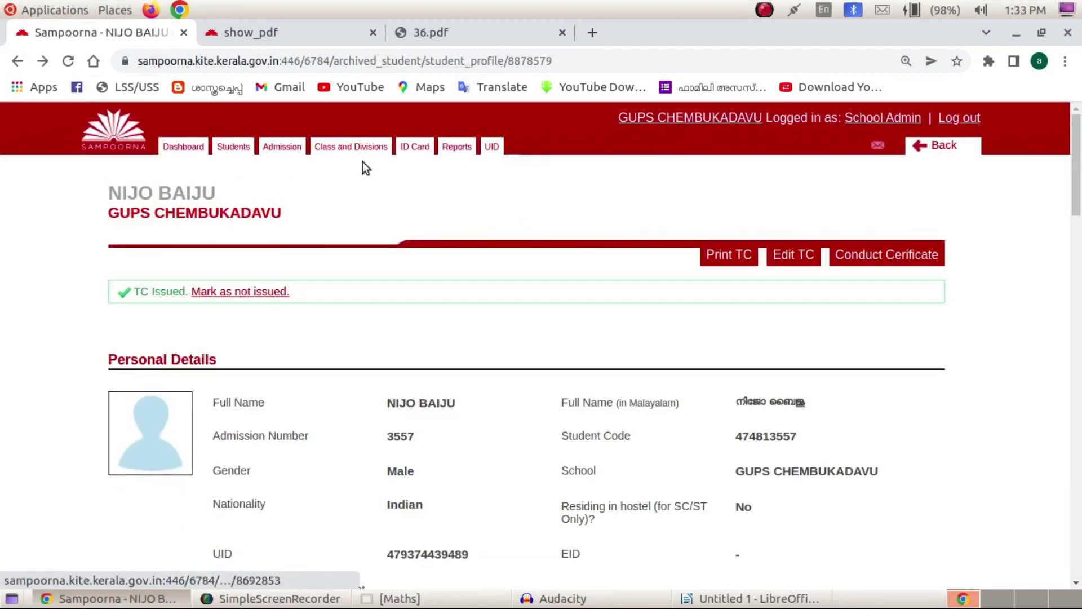
Step: Open School Details from the Sampoorna dashboard and bring up the school's details for editing
{"action": "left_click", "coordinate": [183, 146]}
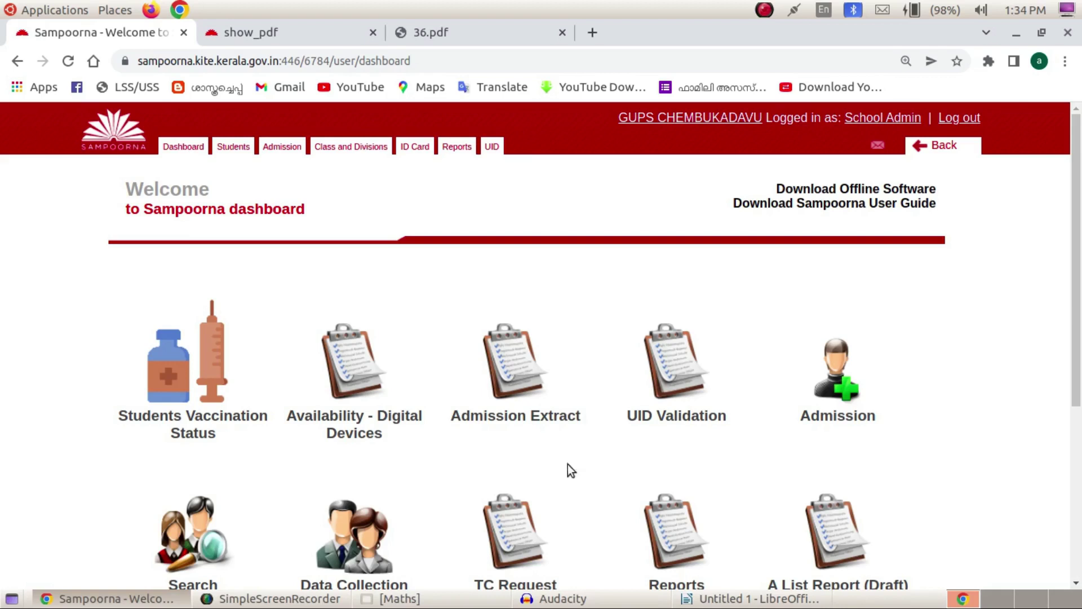
{"action": "scroll", "coordinate": [411, 403], "scroll_direction": "down", "scroll_amount": 3}
{"action": "scroll", "coordinate": [451, 397], "scroll_direction": "down", "scroll_amount": 3}
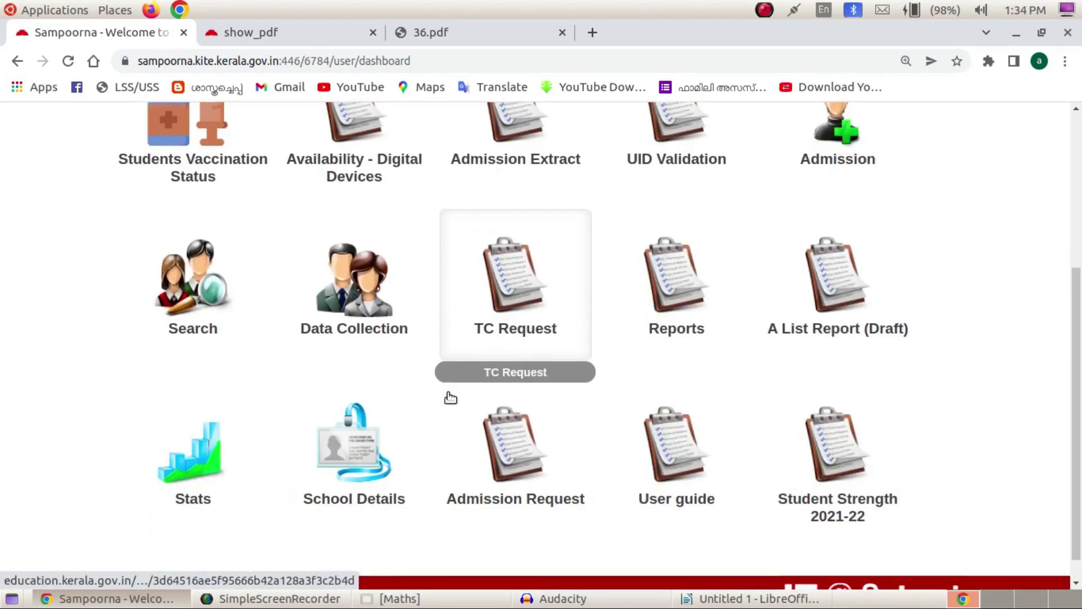
{"action": "left_click", "coordinate": [375, 454]}
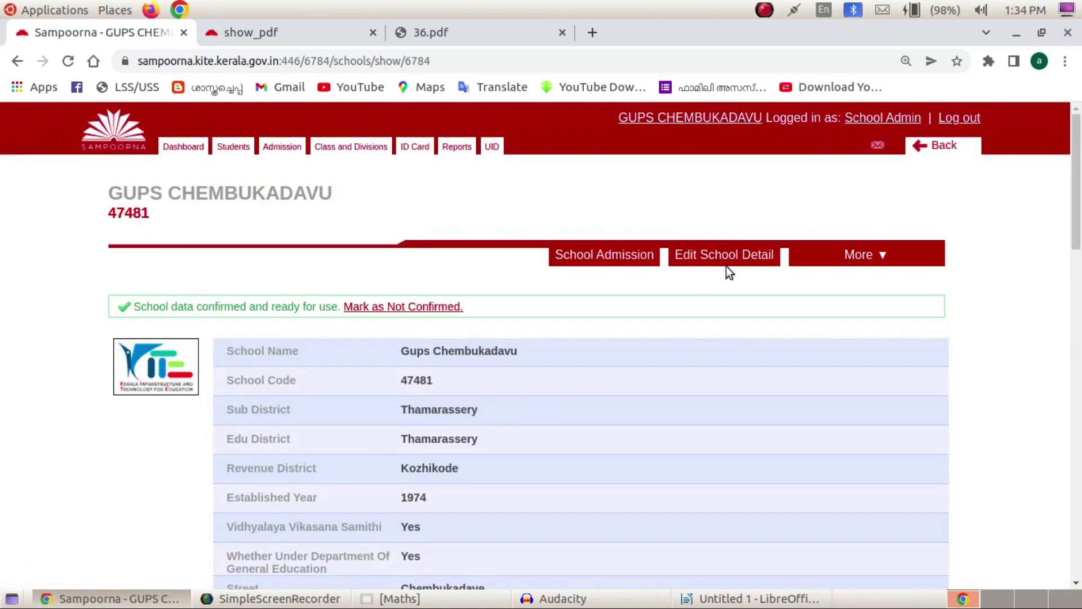
{"action": "left_click", "coordinate": [726, 255]}
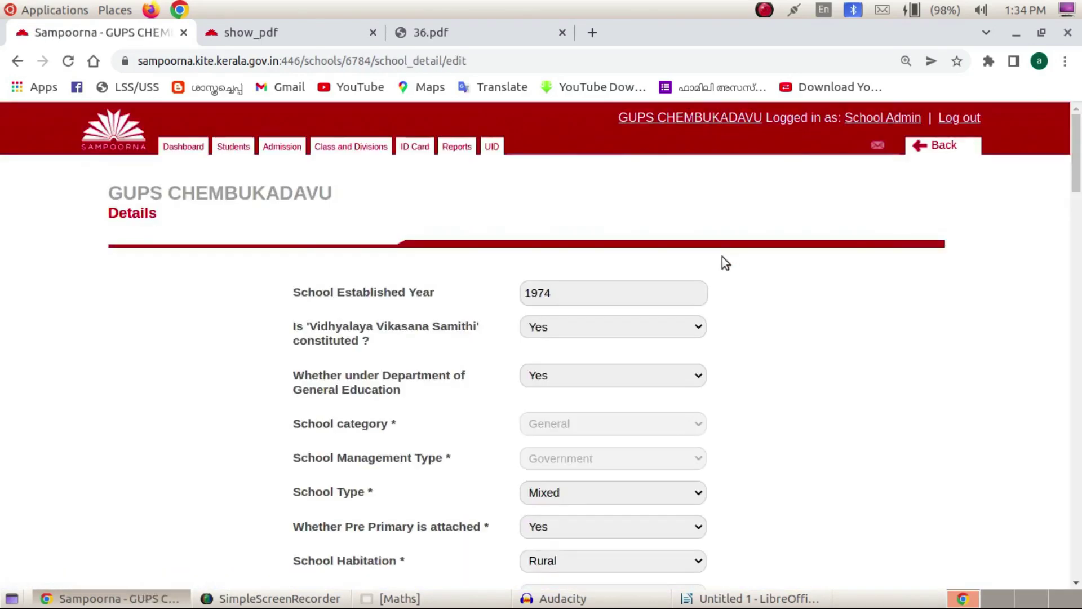
Step: Examine the Last Issued TC Number in the school details form and look through the remaining settings to the end
{"action": "scroll", "coordinate": [580, 380], "scroll_direction": "down", "scroll_amount": 12}
{"action": "scroll", "coordinate": [581, 380], "scroll_direction": "down", "scroll_amount": 8}
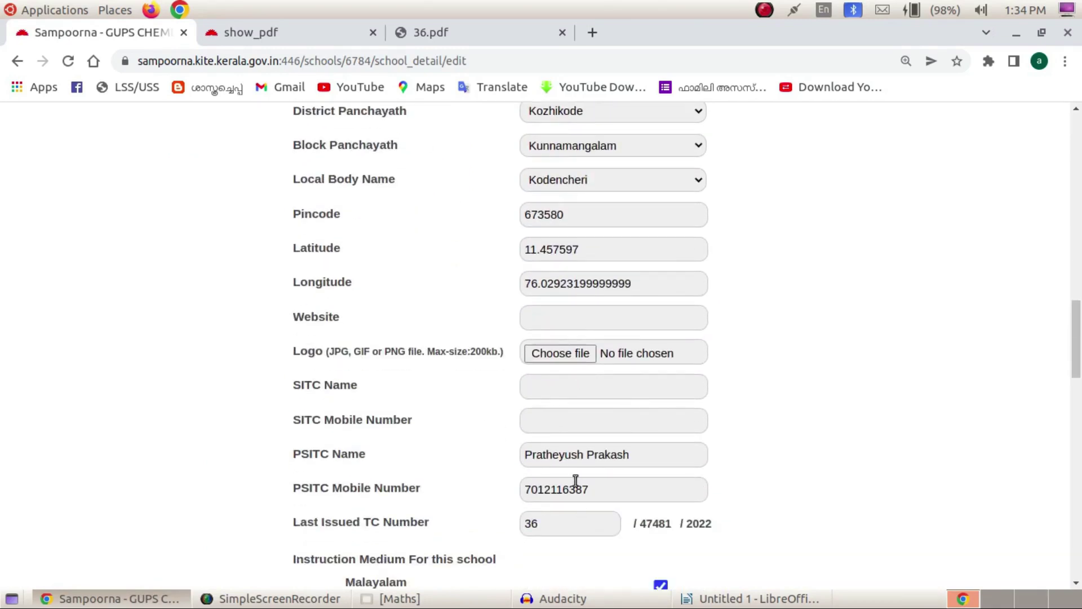
{"action": "scroll", "coordinate": [575, 485], "scroll_direction": "down", "scroll_amount": 3}
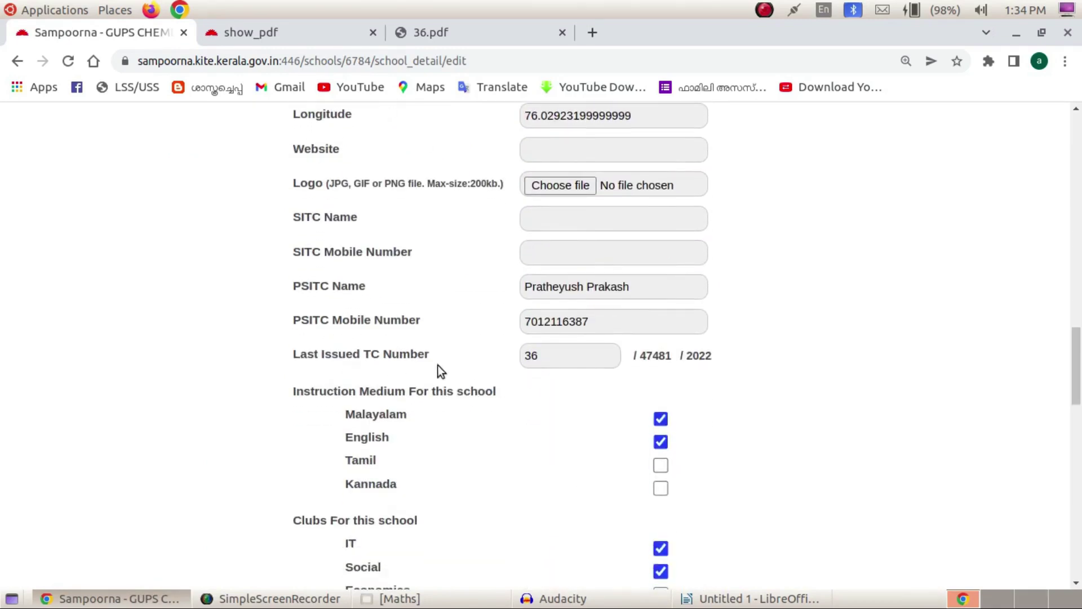
{"action": "left_click", "coordinate": [550, 360]}
{"action": "left_click_drag", "start_coordinate": [554, 358], "coordinate": [503, 358]}
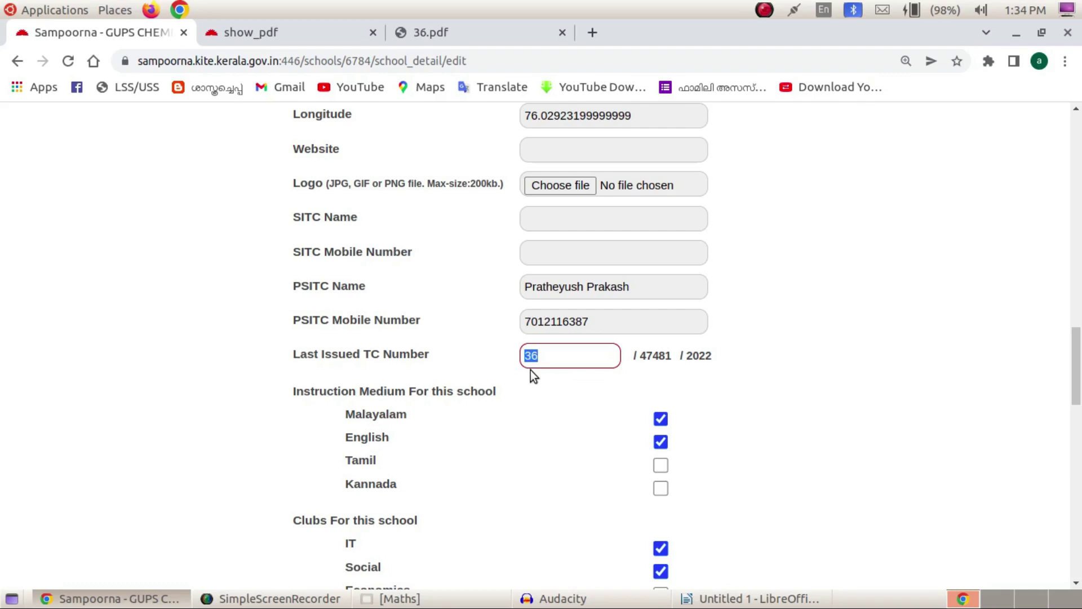
{"action": "scroll", "coordinate": [485, 479], "scroll_direction": "down", "scroll_amount": 15}
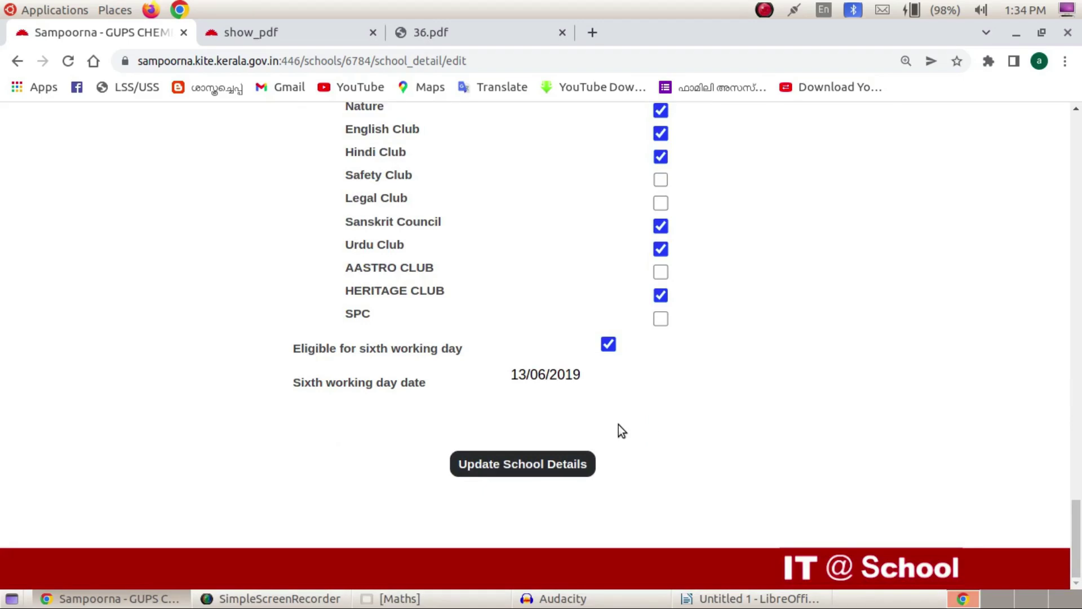
Step: Check the TC number on the certificate PDF and leave the school details form without updating it
{"action": "left_click", "coordinate": [235, 32]}
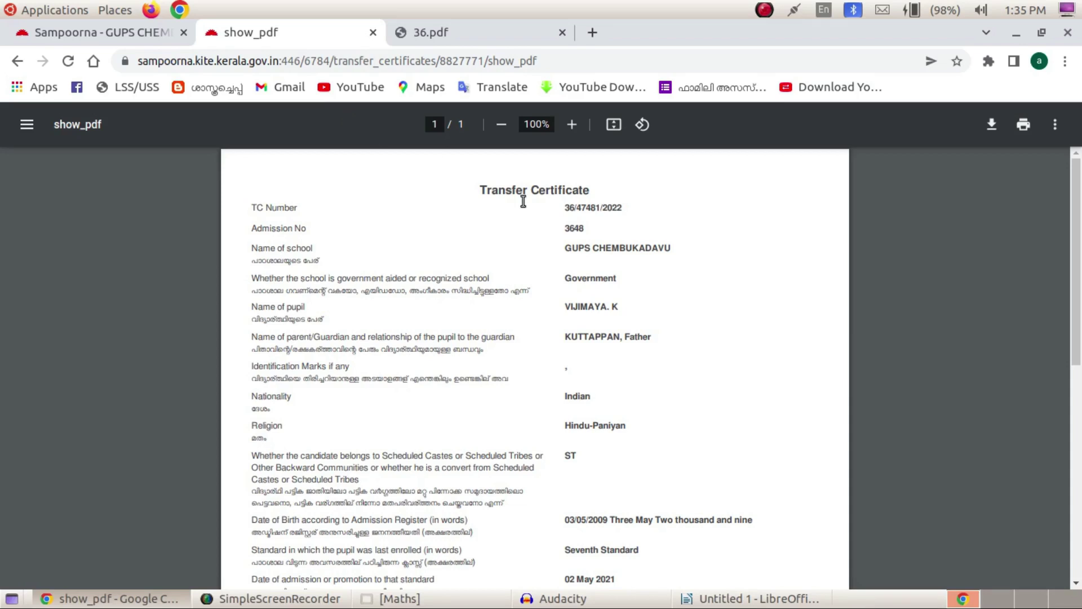
{"action": "left_click", "coordinate": [114, 35]}
{"action": "scroll", "coordinate": [437, 268], "scroll_direction": "up", "scroll_amount": 20}
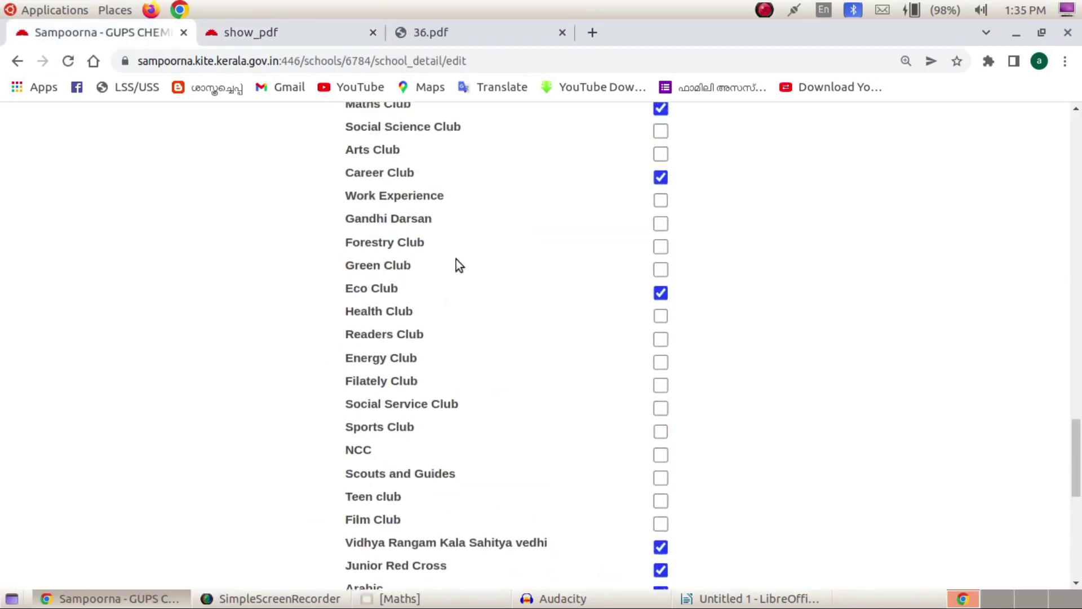
{"action": "scroll", "coordinate": [457, 260], "scroll_direction": "up", "scroll_amount": 20}
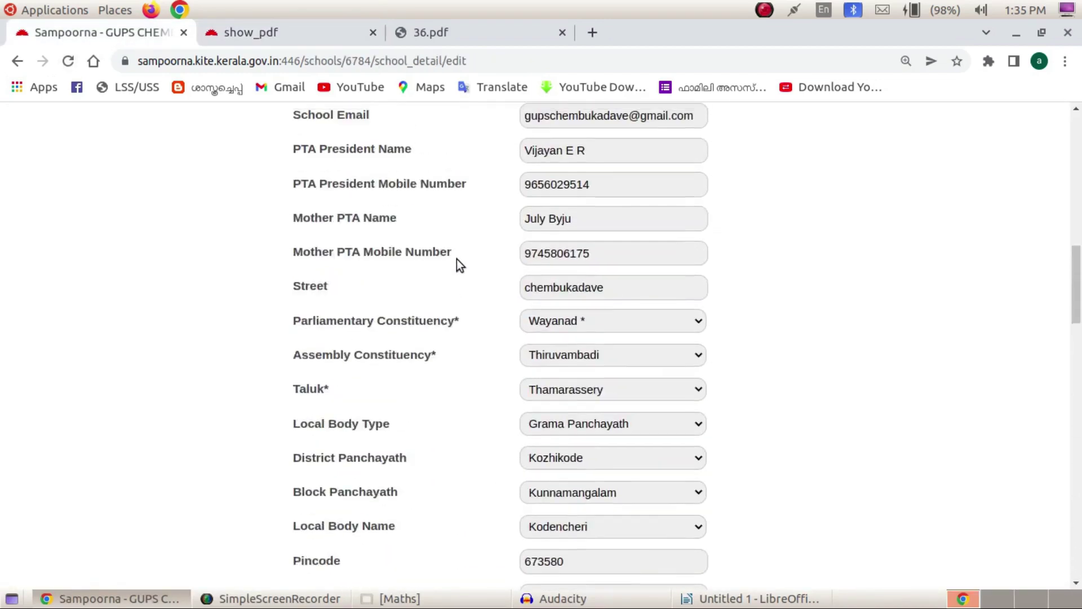
{"action": "scroll", "coordinate": [457, 265], "scroll_direction": "up", "scroll_amount": 4}
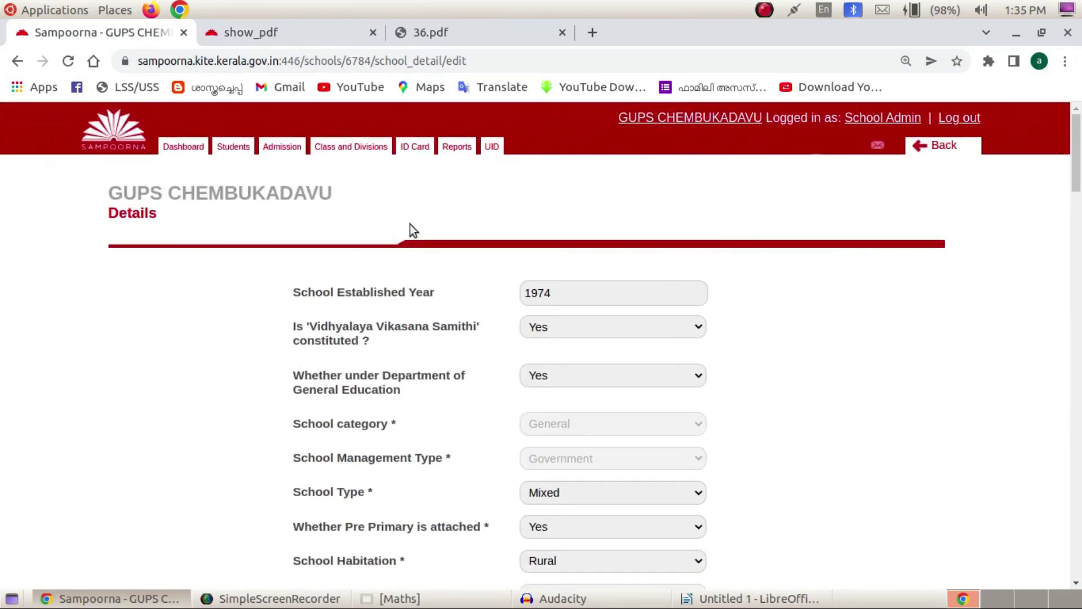
{"action": "left_click", "coordinate": [17, 60]}
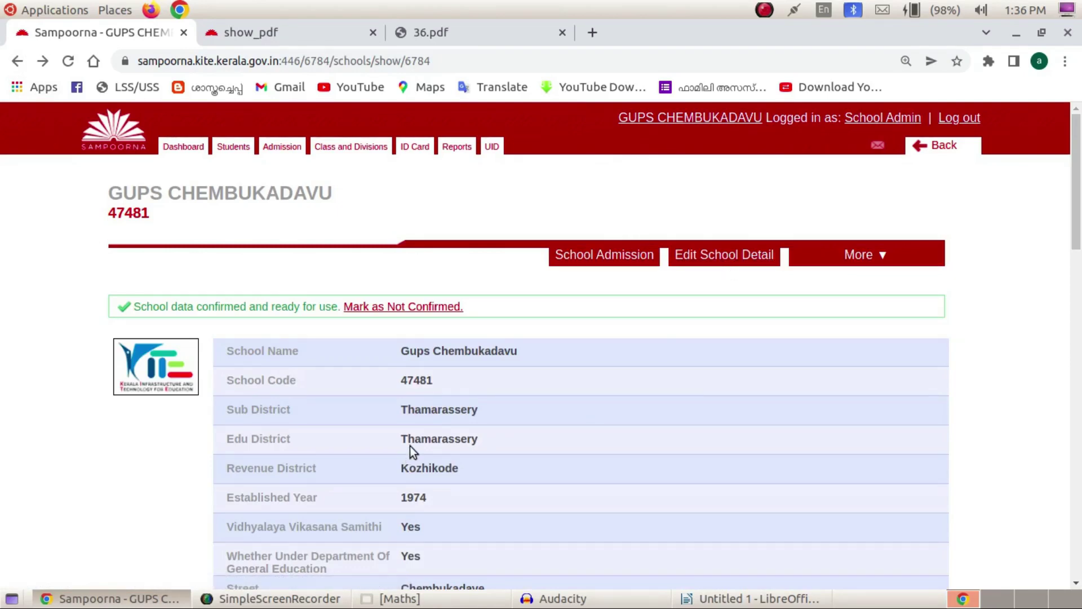
Step: Review the school's details summary, including the Last TC Number entry, and return to the certificate PDF
{"action": "scroll", "coordinate": [411, 444], "scroll_direction": "down", "scroll_amount": 15}
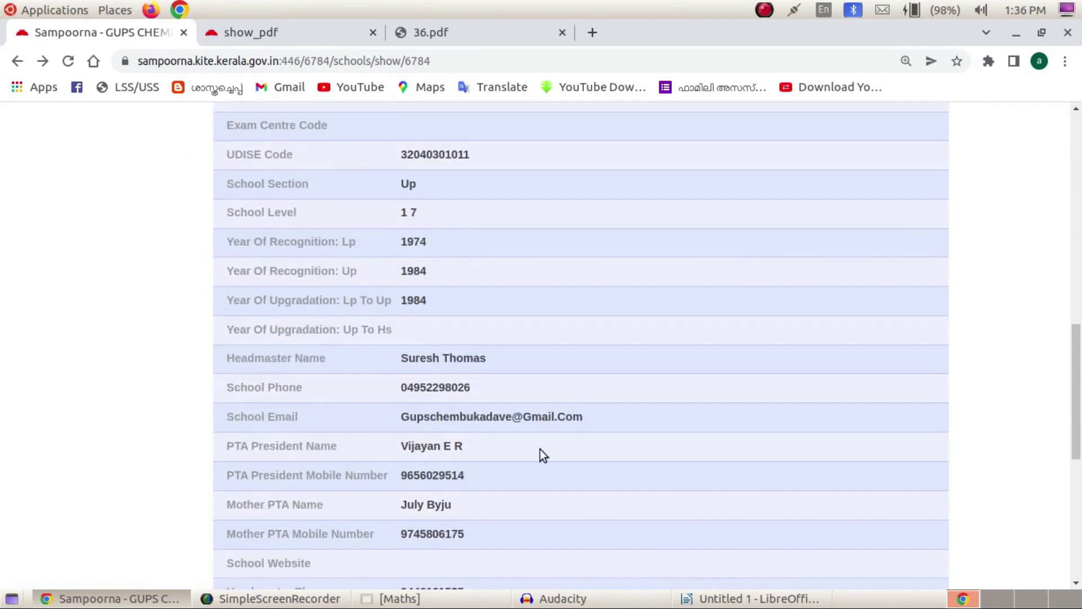
{"action": "scroll", "coordinate": [540, 449], "scroll_direction": "down", "scroll_amount": 14}
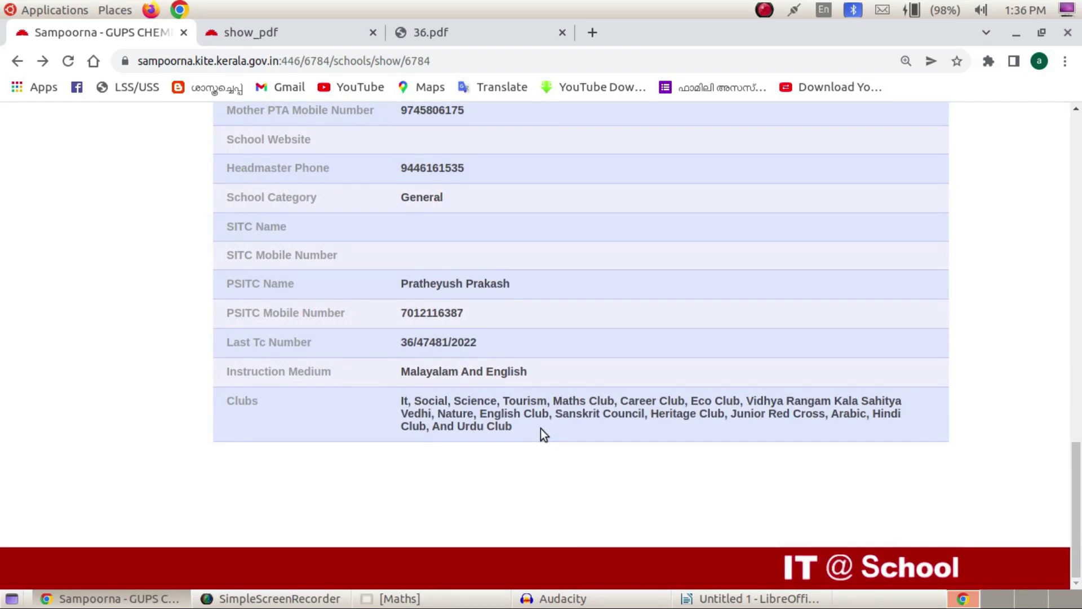
{"action": "scroll", "coordinate": [540, 429], "scroll_direction": "up", "scroll_amount": 6}
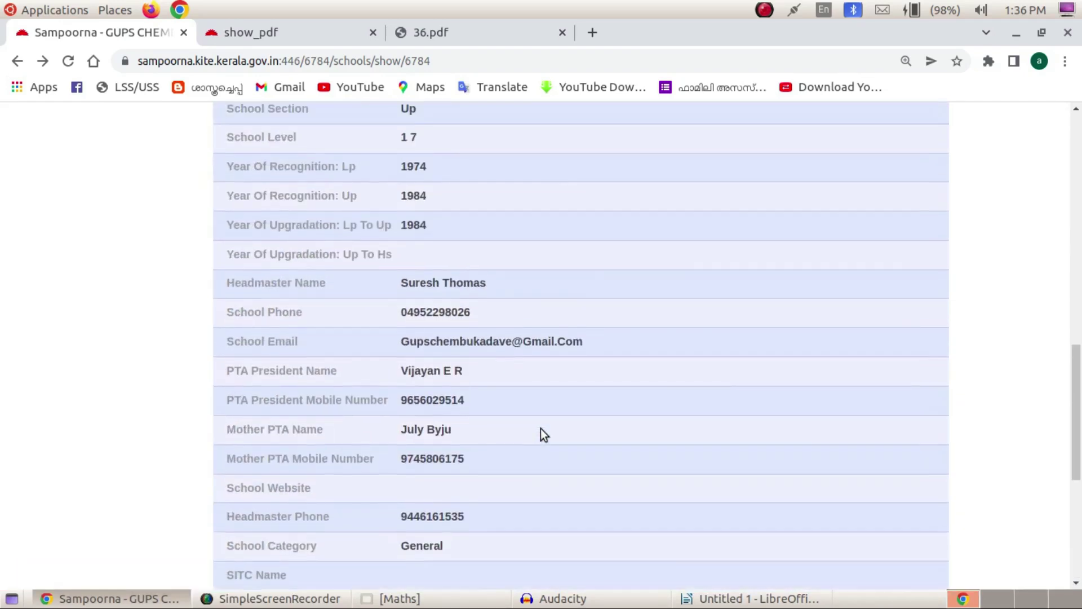
{"action": "scroll", "coordinate": [540, 429], "scroll_direction": "up", "scroll_amount": 14}
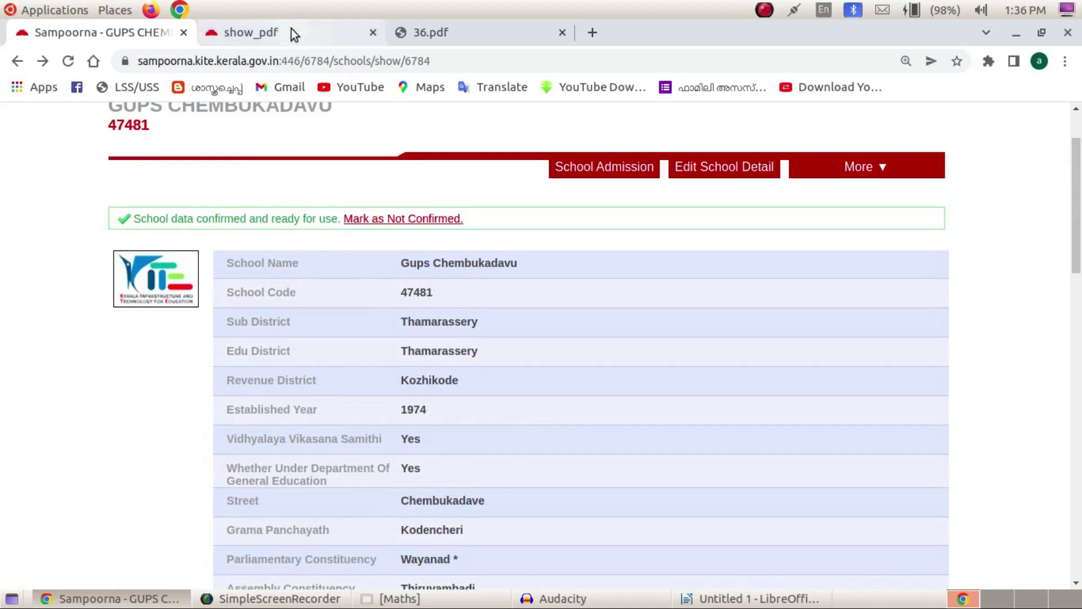
{"action": "left_click", "coordinate": [293, 35]}
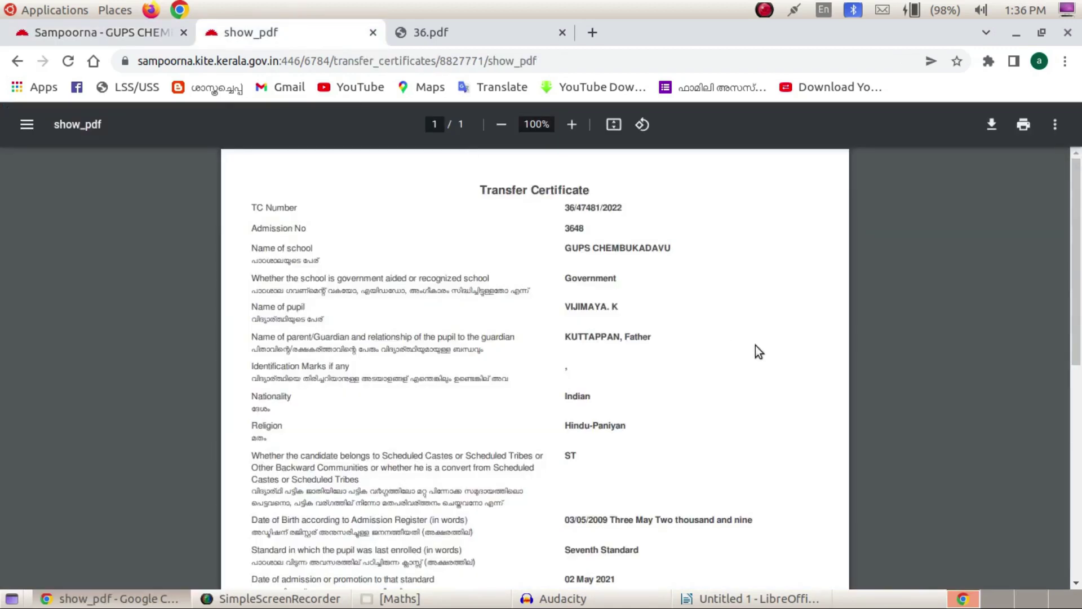